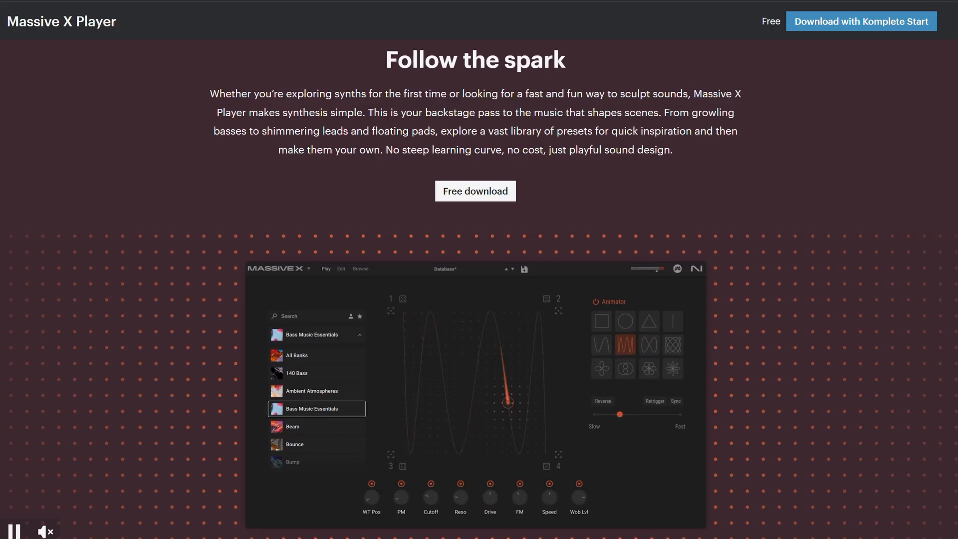
Examine the Massive X Player page's overview, Morpher, Animator and Randomize features, expansions, and Komplete Start offer.
{"action": "scroll", "coordinate": [479, 290], "scroll_direction": "down", "scroll_amount": 7}
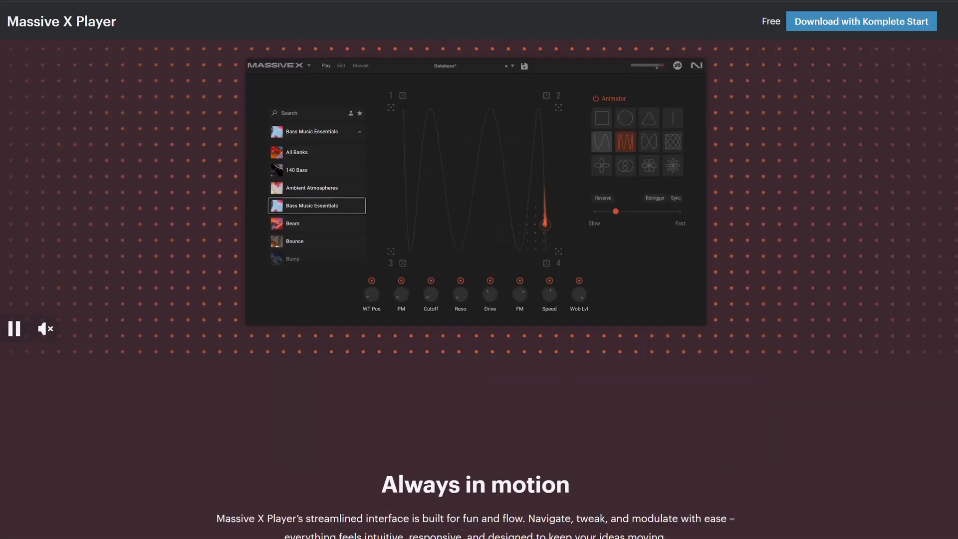
{"action": "scroll", "coordinate": [479, 290], "scroll_direction": "down", "scroll_amount": 3}
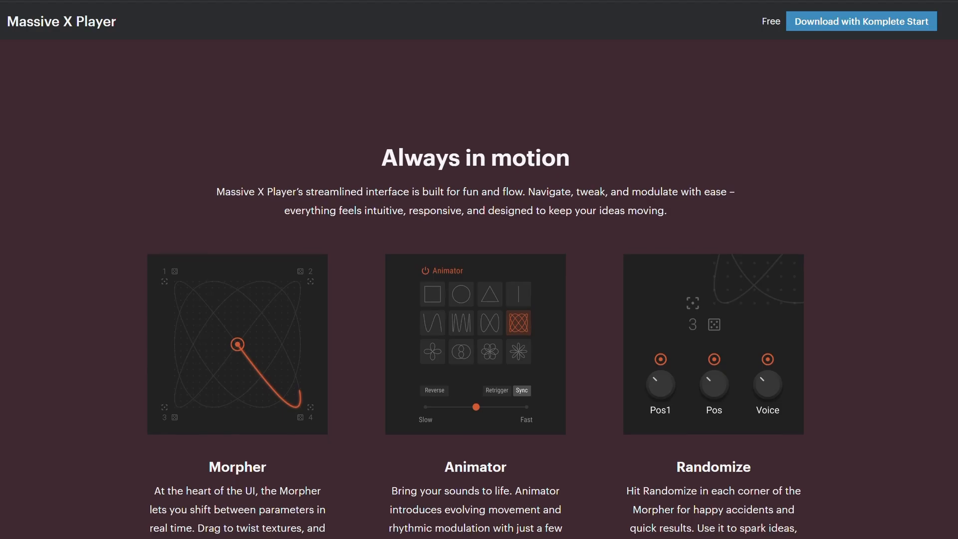
{"action": "scroll", "coordinate": [479, 289], "scroll_direction": "down", "scroll_amount": 3}
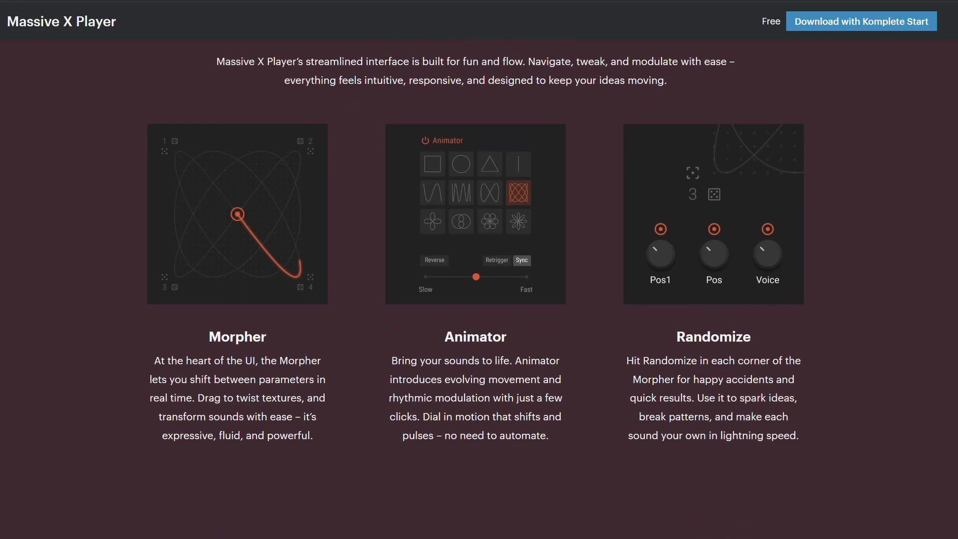
{"action": "scroll", "coordinate": [479, 290], "scroll_direction": "down", "scroll_amount": 5}
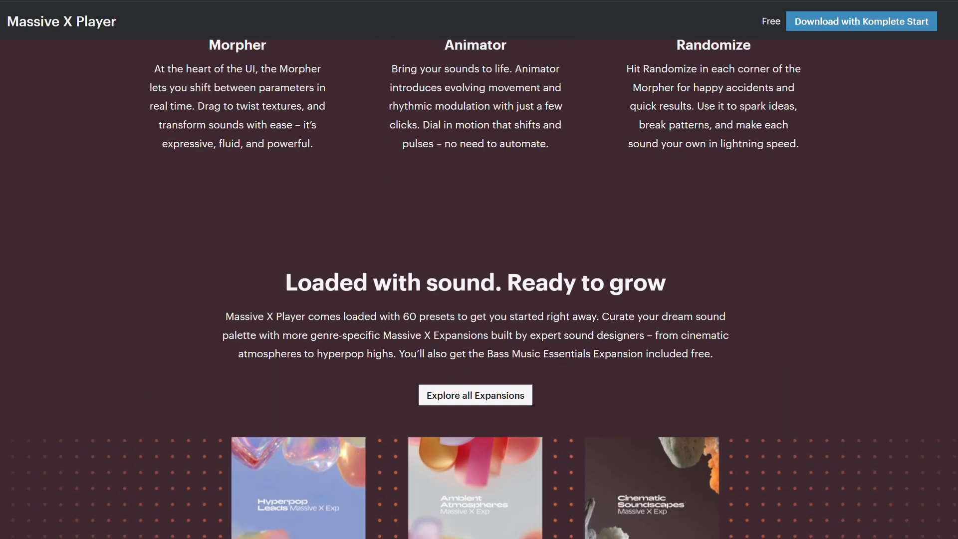
{"action": "scroll", "coordinate": [479, 290], "scroll_direction": "down", "scroll_amount": 4}
{"action": "scroll", "coordinate": [479, 290], "scroll_direction": "down", "scroll_amount": 2}
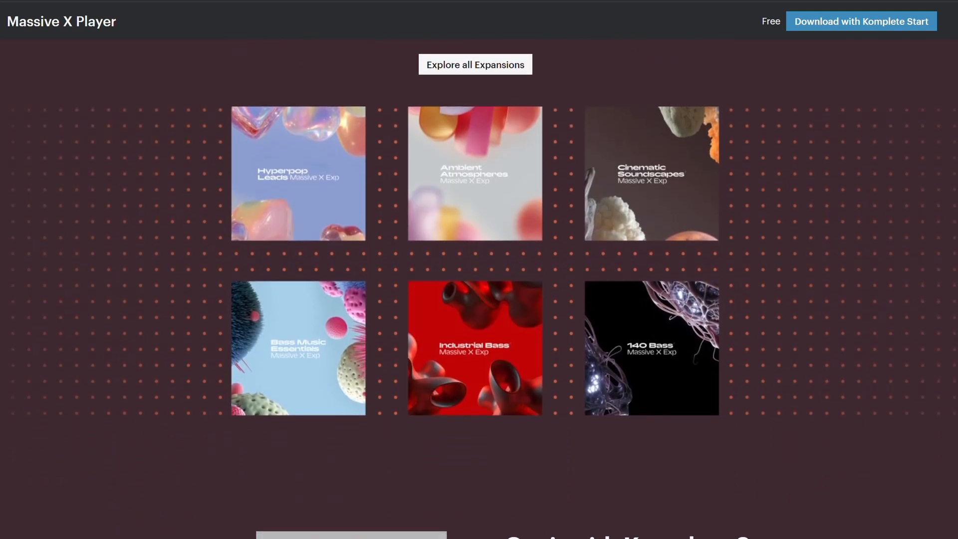
{"action": "scroll", "coordinate": [479, 289], "scroll_direction": "down", "scroll_amount": 1}
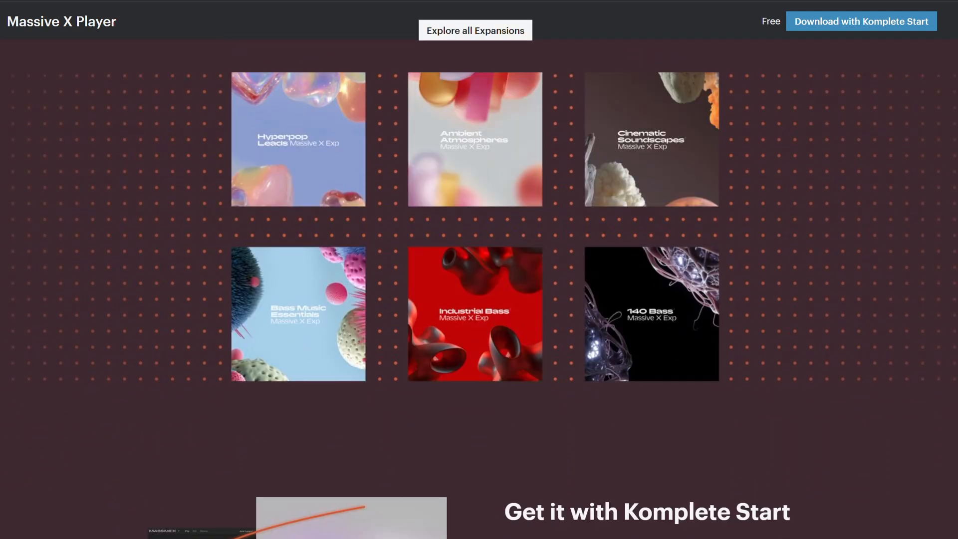
{"action": "scroll", "coordinate": [479, 290], "scroll_direction": "down", "scroll_amount": 1}
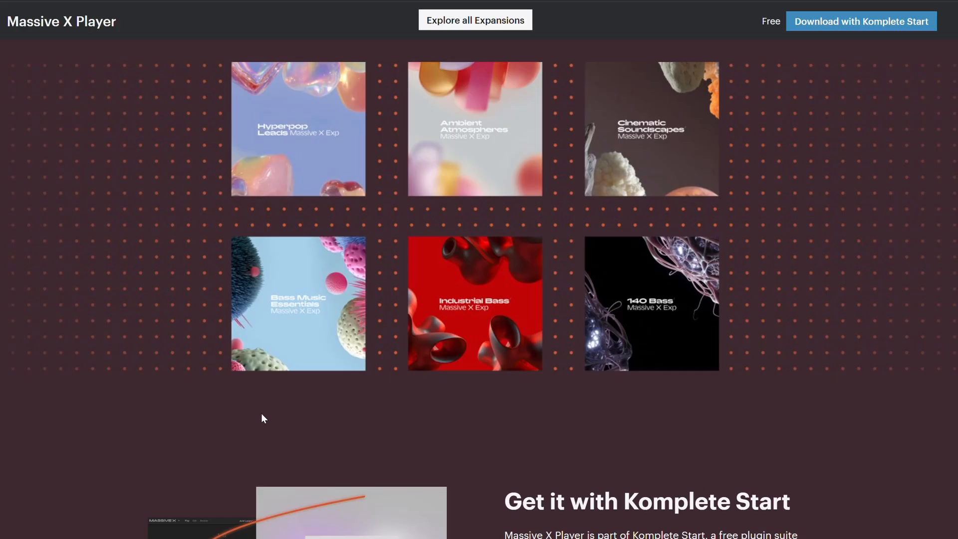
{"action": "scroll", "coordinate": [261, 414], "scroll_direction": "down", "scroll_amount": 4}
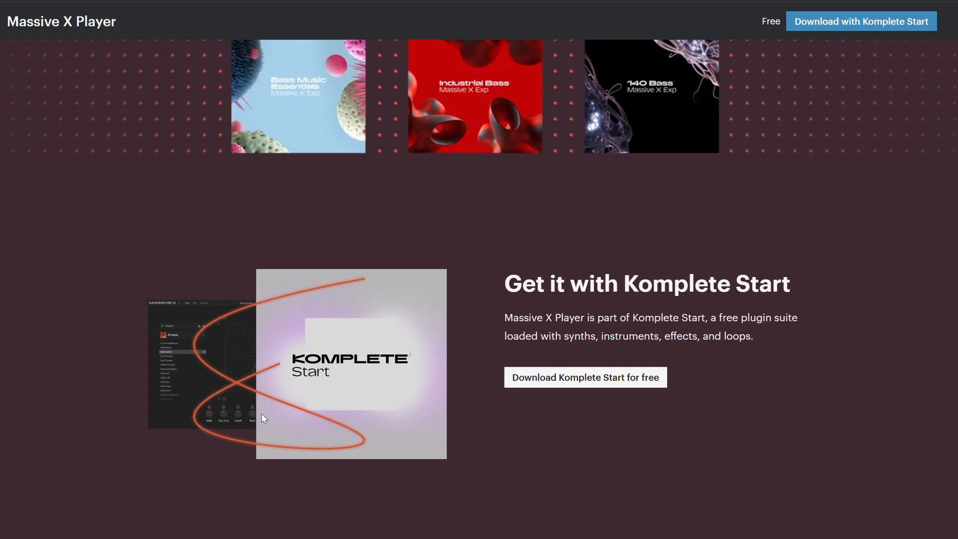
Open the Komplete Start download page from the Massive X Player page and look through the instruments and sounds it includes.
{"action": "left_click", "coordinate": [588, 380]}
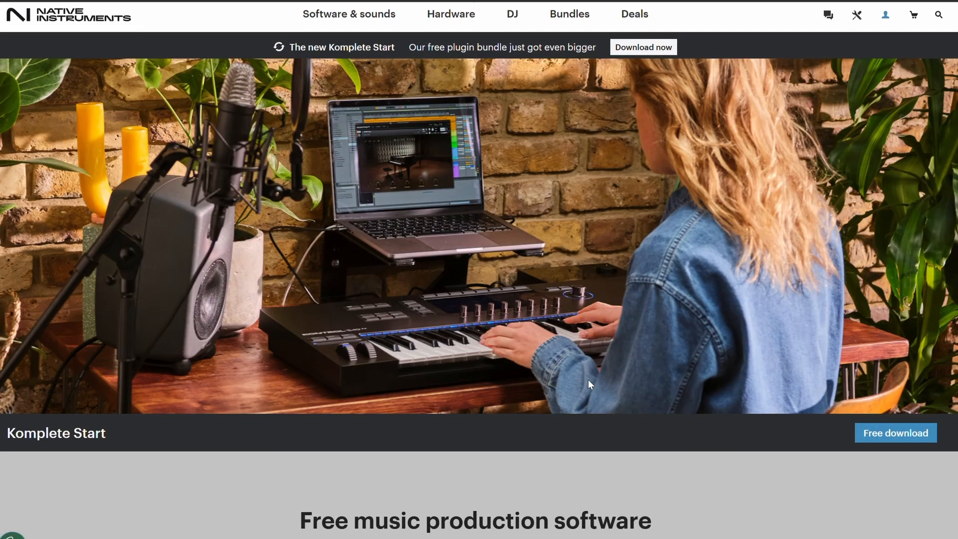
{"action": "scroll", "coordinate": [588, 379], "scroll_direction": "down", "scroll_amount": 4}
{"action": "scroll", "coordinate": [588, 379], "scroll_direction": "down", "scroll_amount": 5}
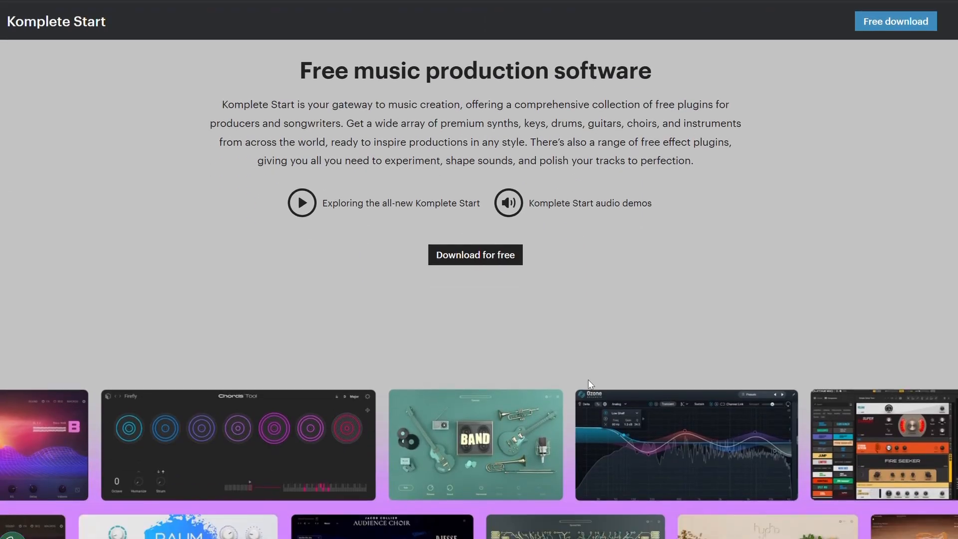
{"action": "scroll", "coordinate": [588, 379], "scroll_direction": "down", "scroll_amount": 4}
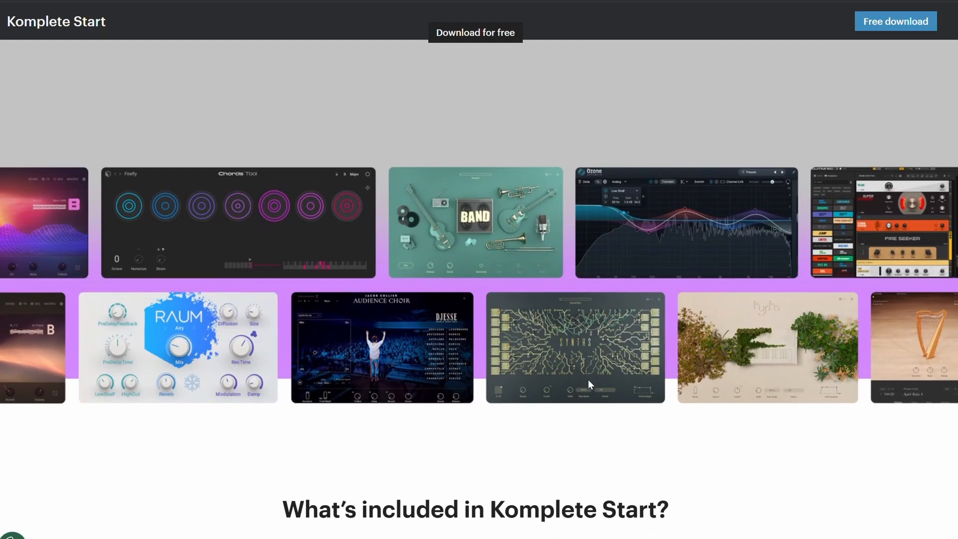
{"action": "scroll", "coordinate": [589, 381], "scroll_direction": "down", "scroll_amount": 9}
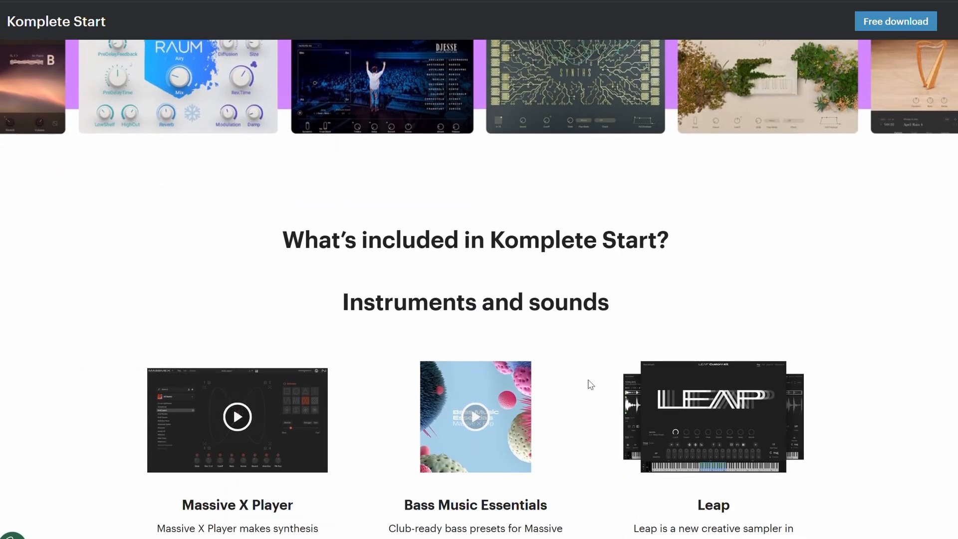
{"action": "scroll", "coordinate": [589, 384], "scroll_direction": "down", "scroll_amount": 1}
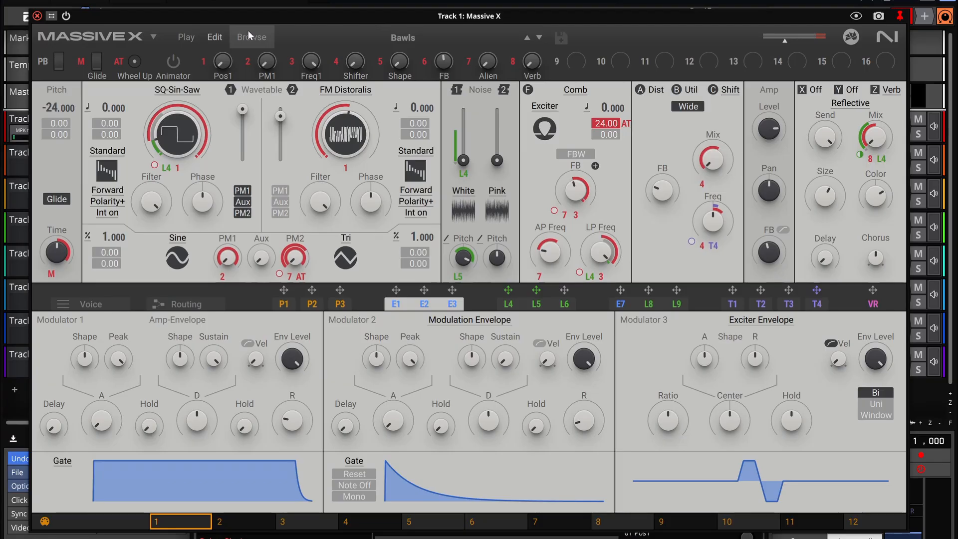
In Massive X, list the Bass Music Essentials presets and set the Bawls patch's first wavetable level to 97.8% in the editor.
{"action": "left_click", "coordinate": [249, 36]}
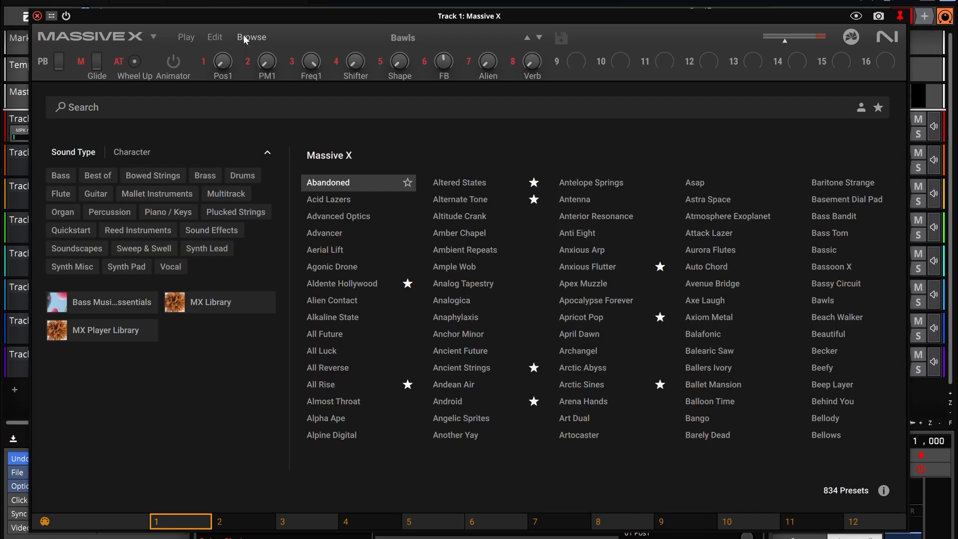
{"action": "left_click", "coordinate": [107, 306]}
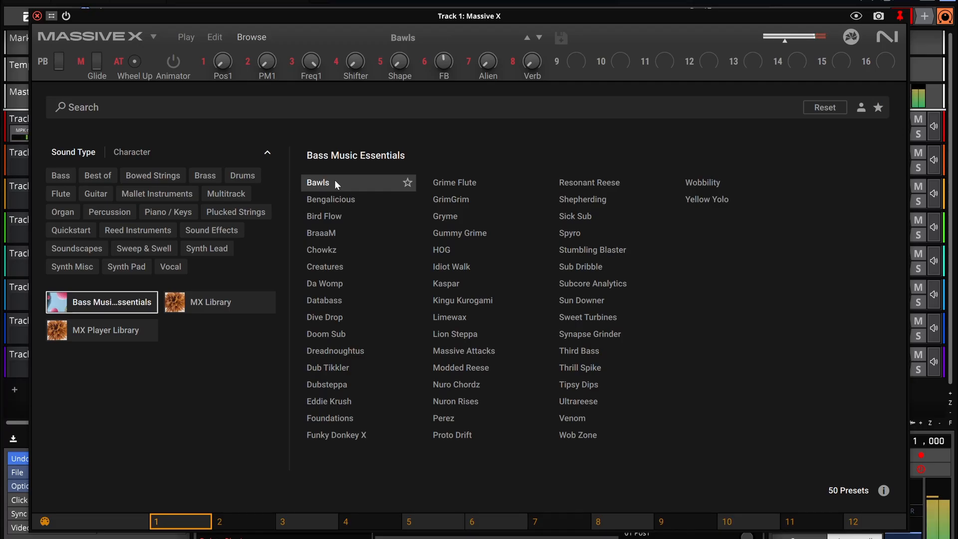
{"action": "left_click", "coordinate": [217, 39]}
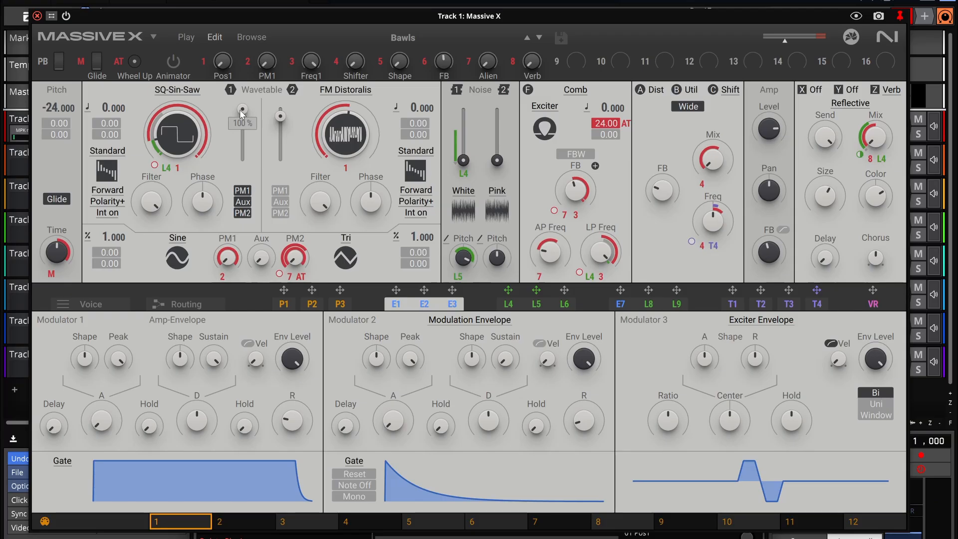
{"action": "left_click_drag", "start_coordinate": [242, 109], "coordinate": [242, 134]}
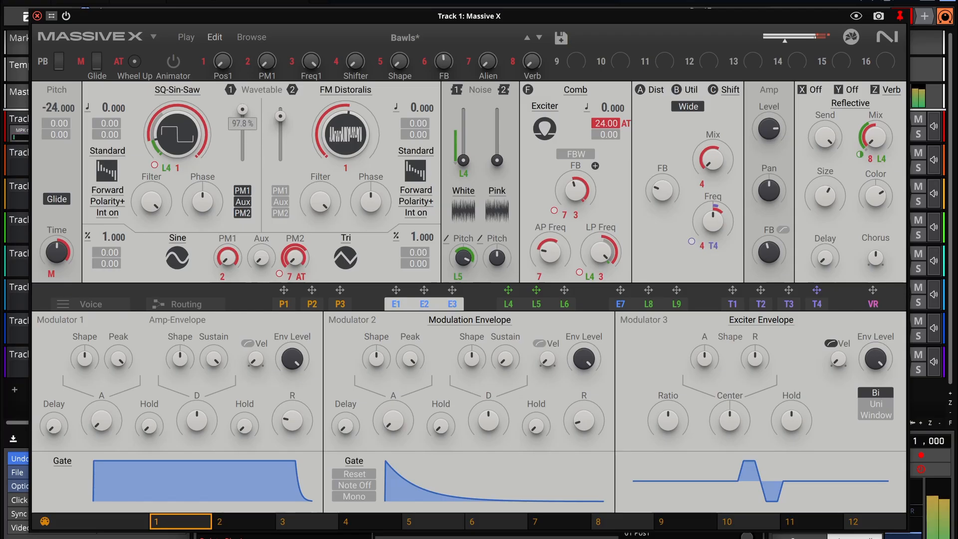
Show the Play view and move the Morpher point from corner 1 to a spot just above and left of the pad's centre.
{"action": "left_click", "coordinate": [185, 39]}
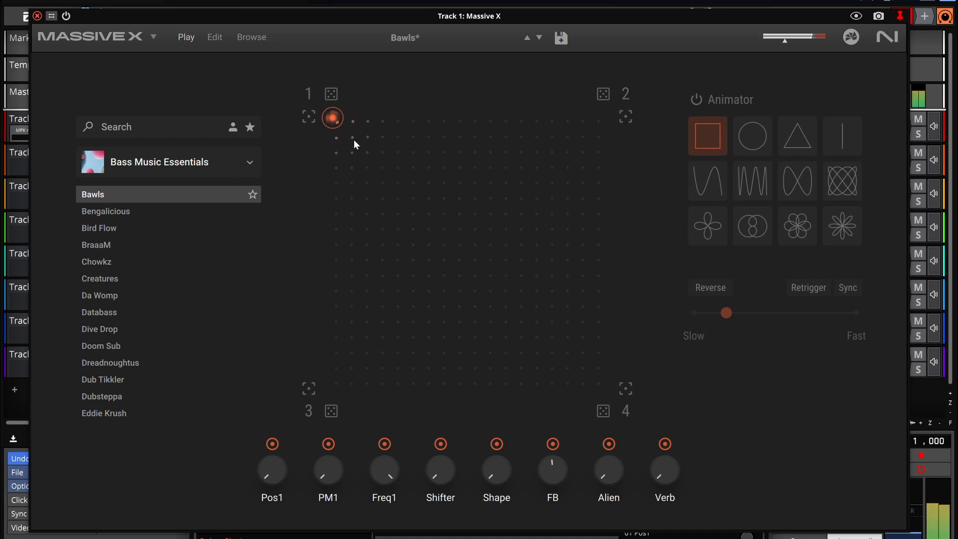
{"action": "left_click_drag", "start_coordinate": [356, 145], "coordinate": [413, 232]}
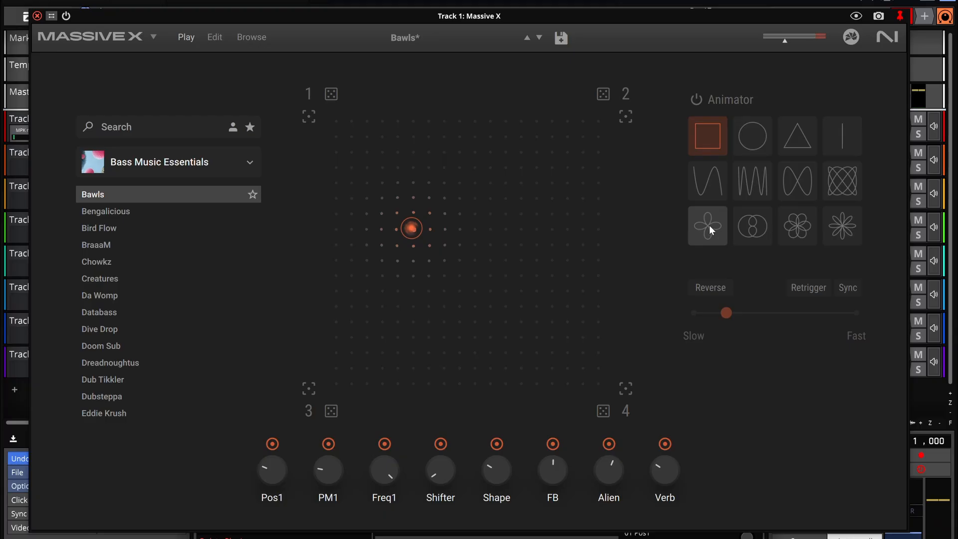
Run the Animator on the four-petal path with Sync, then unsynced, and switch it to the dense multi-peak wave path.
{"action": "left_click", "coordinate": [844, 287]}
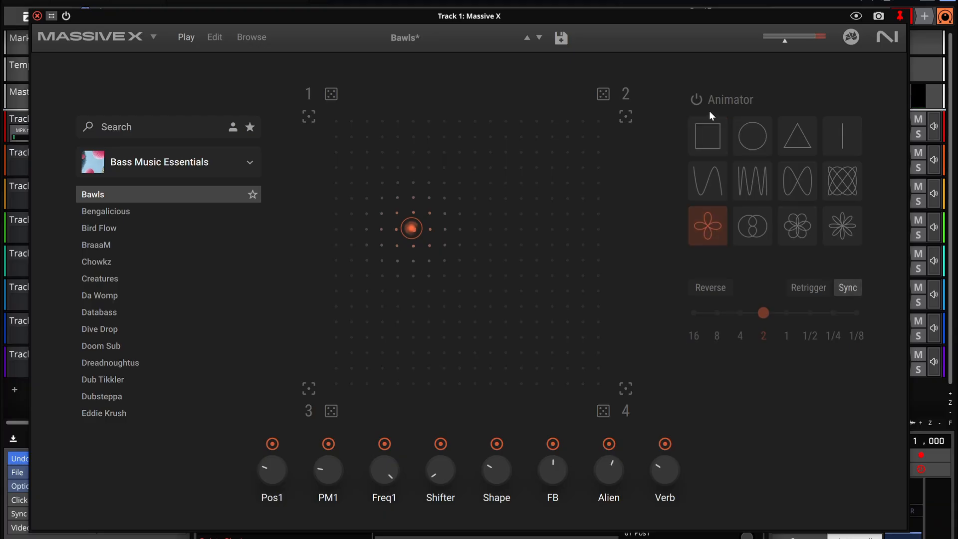
{"action": "left_click", "coordinate": [699, 100]}
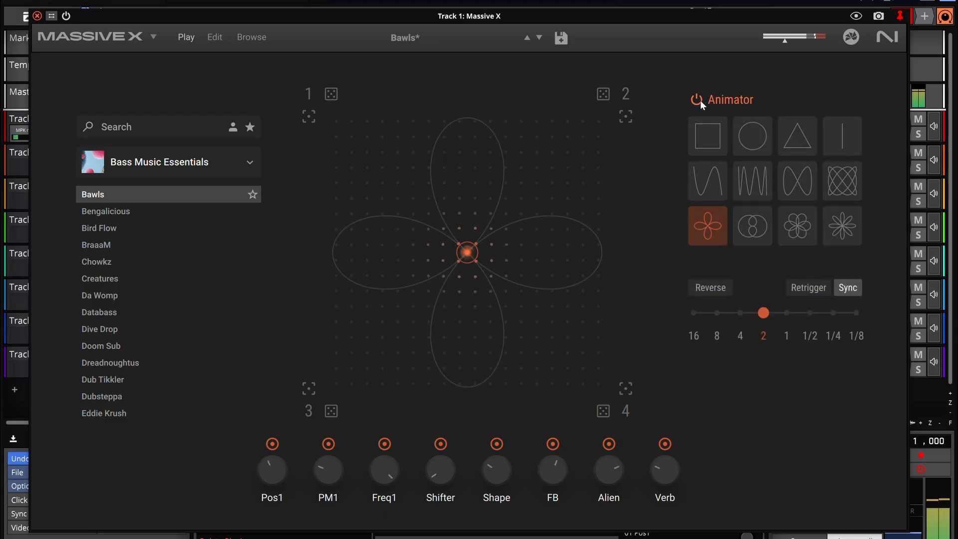
{"action": "left_click", "coordinate": [845, 289]}
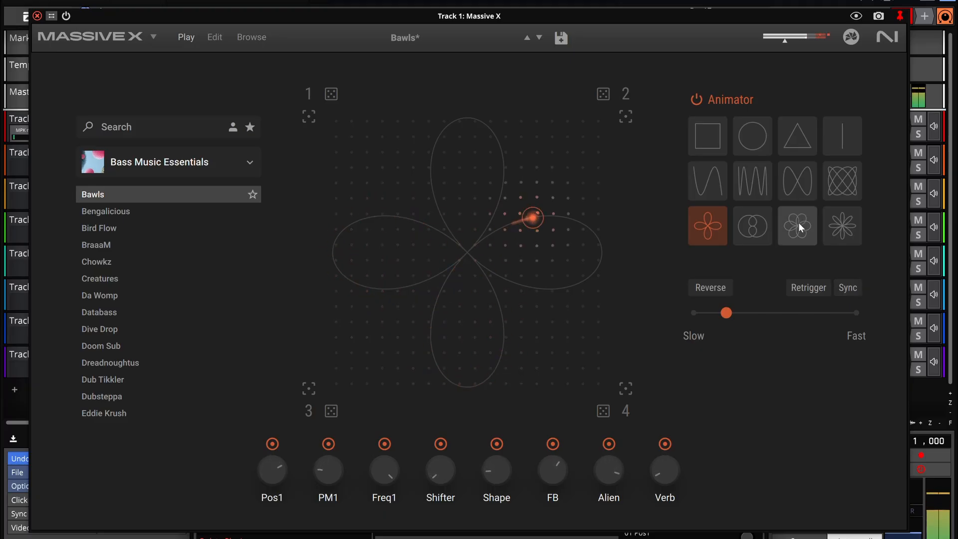
{"action": "left_click", "coordinate": [756, 180]}
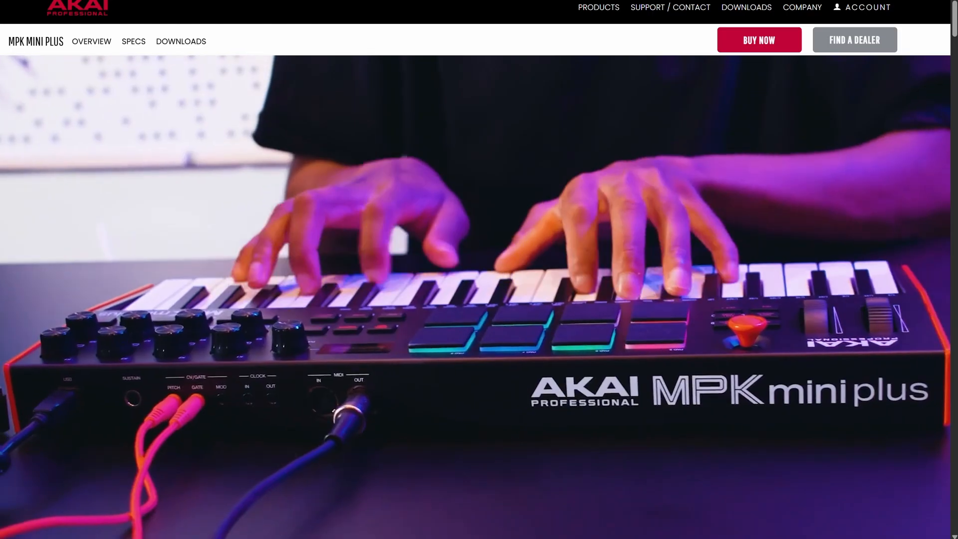
Examine the MPK Mini Plus product page on the Akai Professional site, including its description and the keyboard's control layout.
{"action": "scroll", "coordinate": [943, 43], "scroll_direction": "down", "scroll_amount": 5}
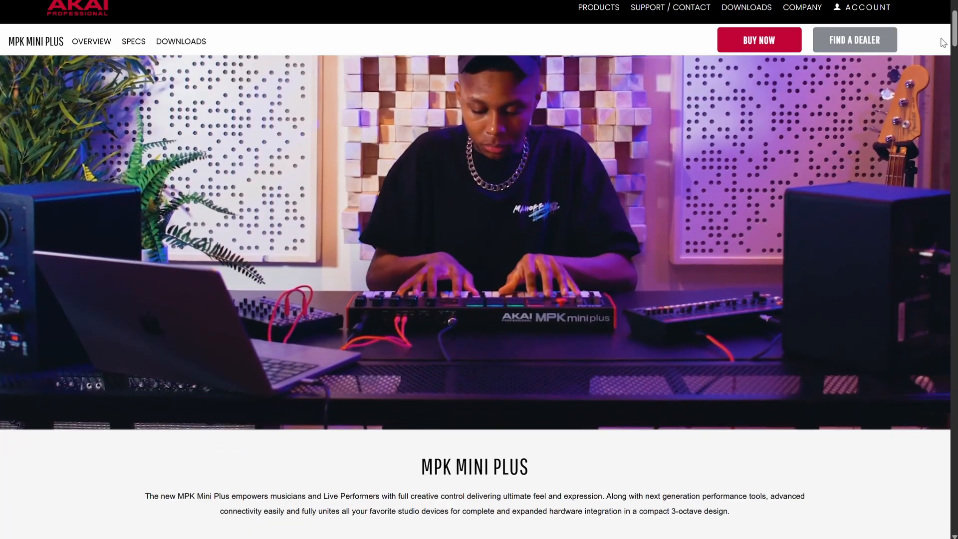
{"action": "scroll", "coordinate": [943, 43], "scroll_direction": "down", "scroll_amount": 6}
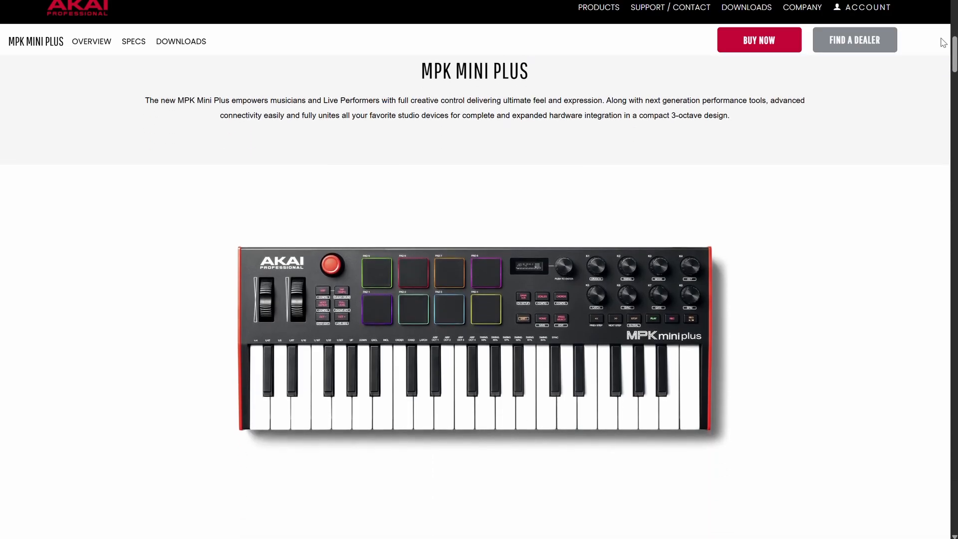
{"action": "scroll", "coordinate": [943, 42], "scroll_direction": "down", "scroll_amount": 2}
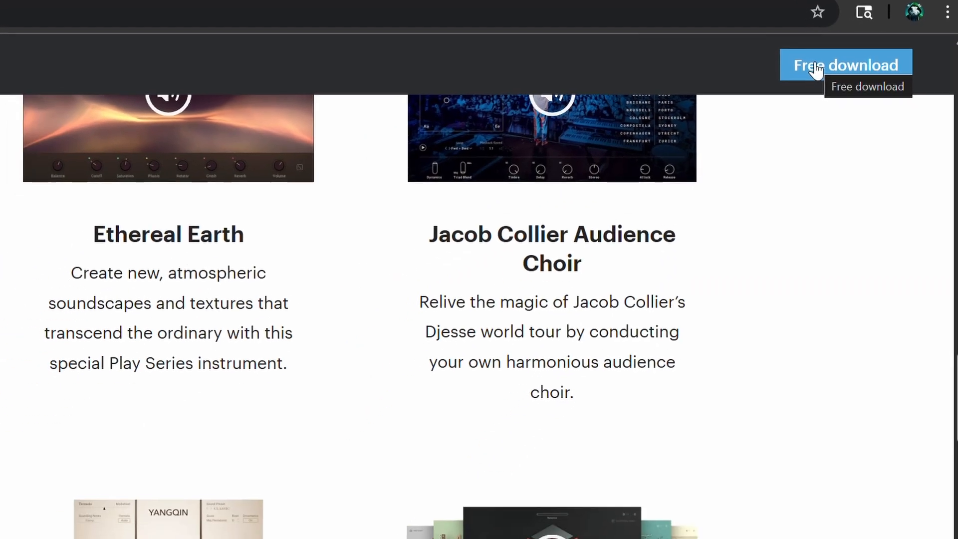
Start the free download on the Komplete Start page.
{"action": "left_click", "coordinate": [808, 76]}
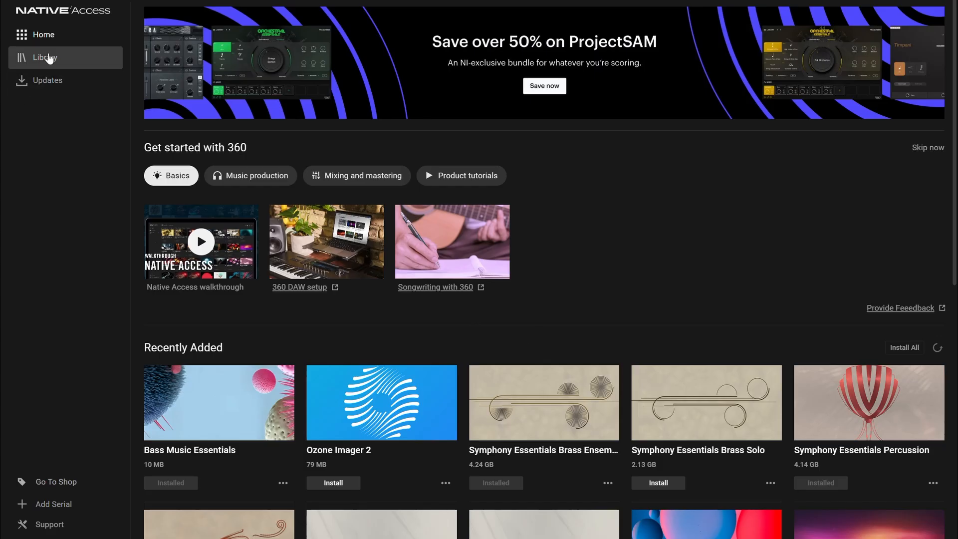
In Native Access, look through all the products in the library and open the available updates.
{"action": "left_click", "coordinate": [48, 59]}
{"action": "scroll", "coordinate": [329, 207], "scroll_direction": "down", "scroll_amount": 4}
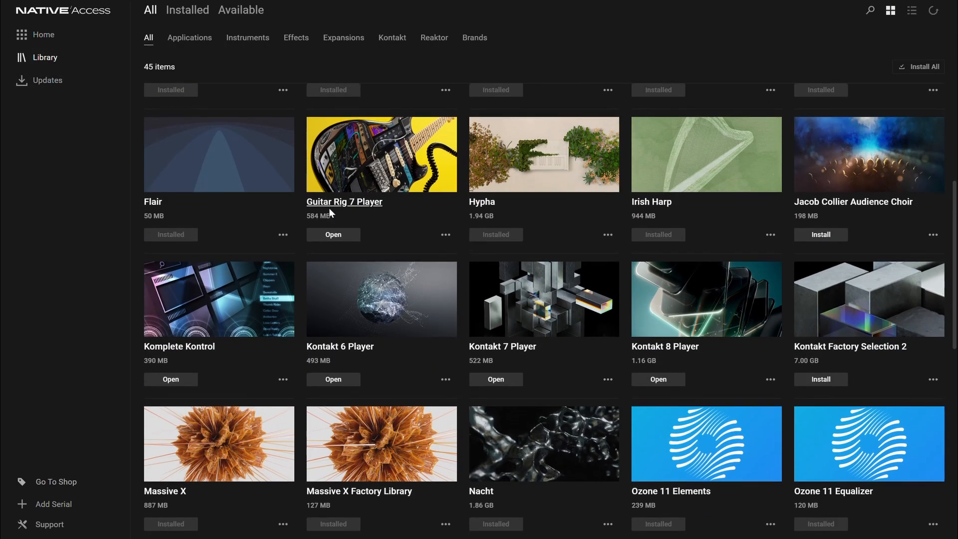
{"action": "scroll", "coordinate": [328, 207], "scroll_direction": "up", "scroll_amount": 5}
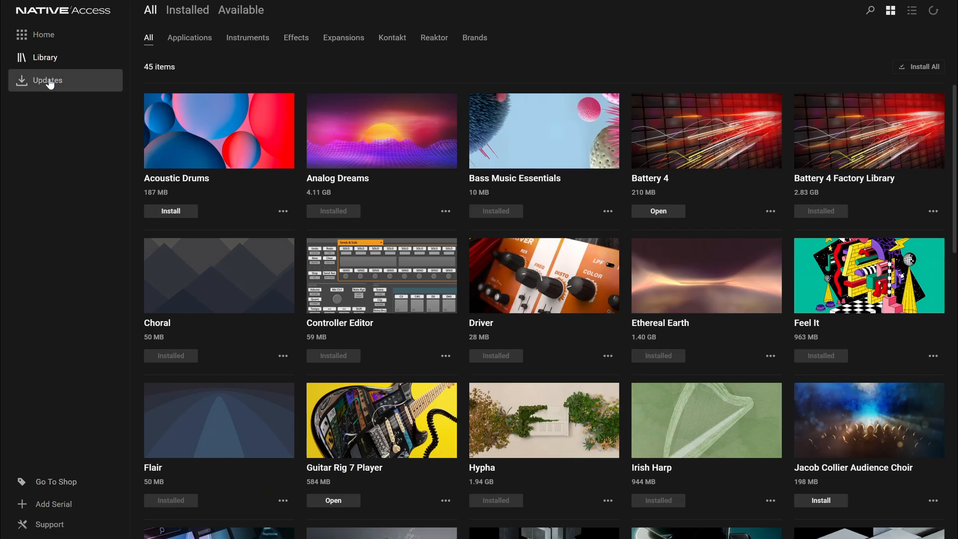
{"action": "left_click", "coordinate": [50, 83]}
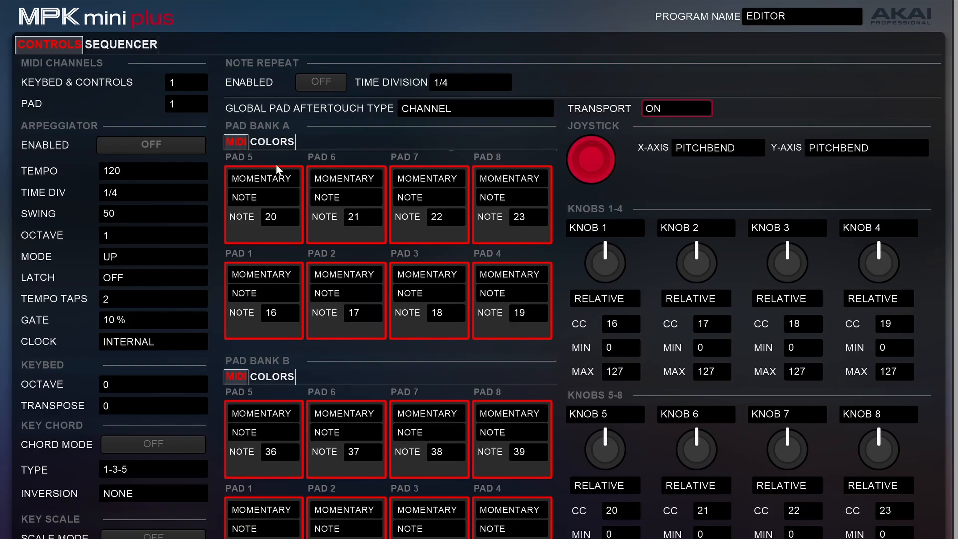
In the MPK mini Plus editor, set Pad Bank A's pad 5 off color to yellow and on color to magenta.
{"action": "left_click", "coordinate": [272, 141]}
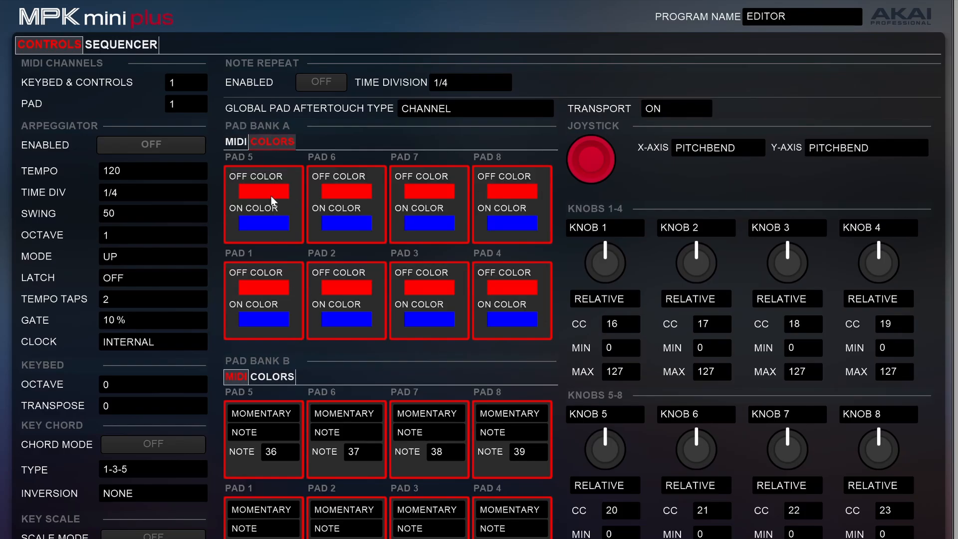
{"action": "left_click", "coordinate": [271, 192]}
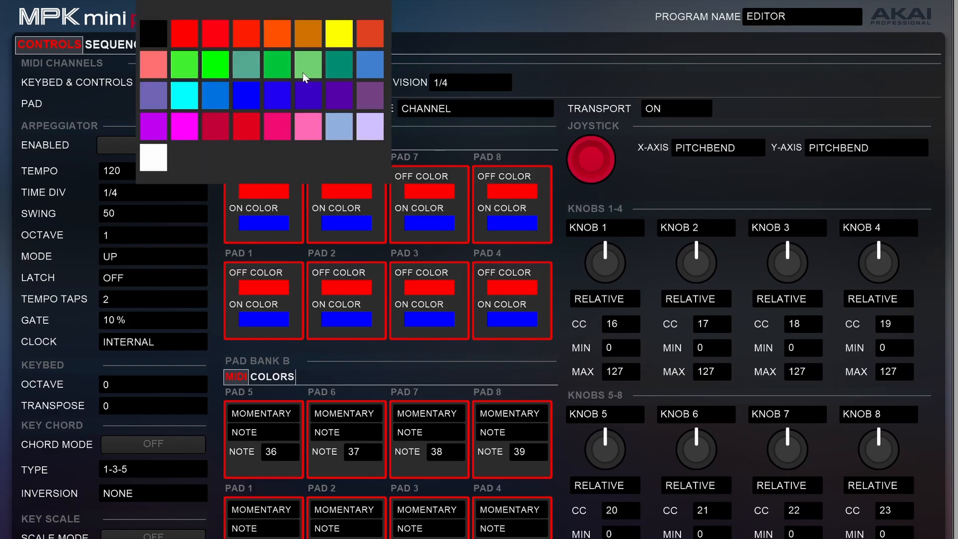
{"action": "left_click", "coordinate": [339, 36]}
{"action": "left_click", "coordinate": [268, 225]}
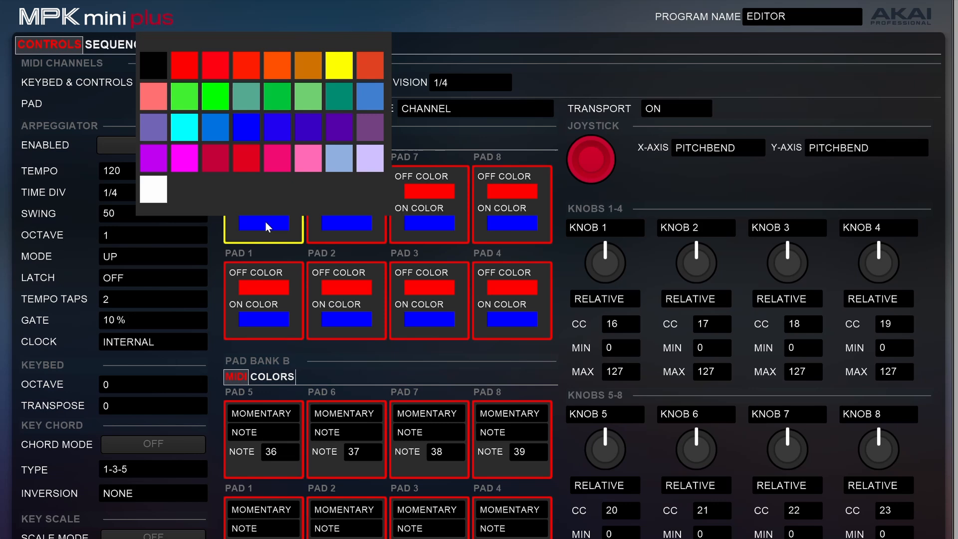
{"action": "left_click", "coordinate": [190, 157]}
Set Pad Bank A's pad 6 on color to dark purple and its off color to light green.
{"action": "left_click", "coordinate": [364, 228]}
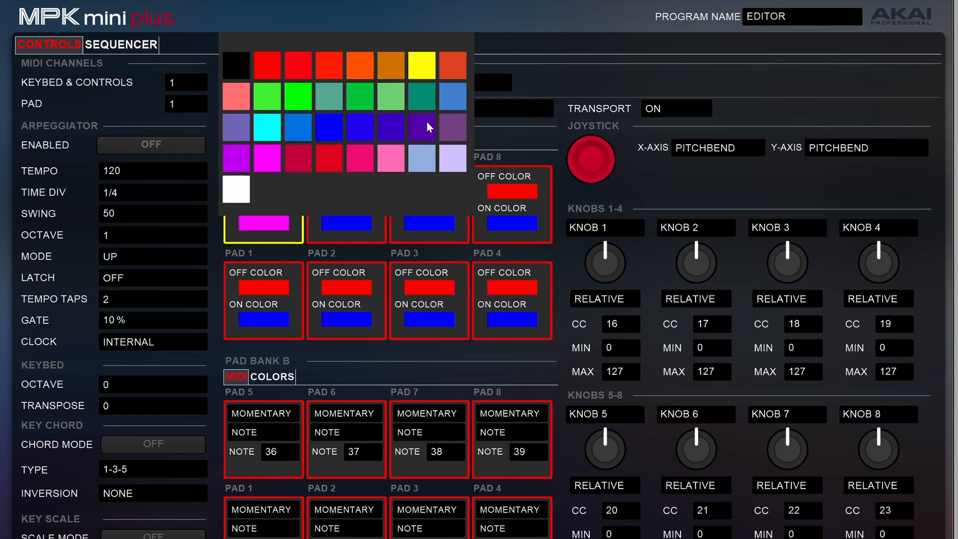
{"action": "left_click", "coordinate": [390, 128]}
{"action": "left_click", "coordinate": [352, 192]}
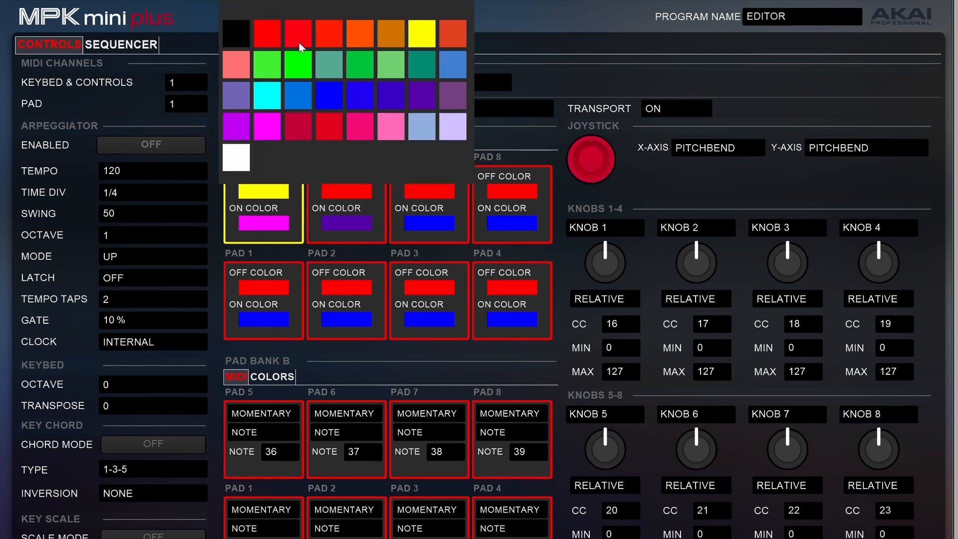
{"action": "left_click", "coordinate": [267, 73]}
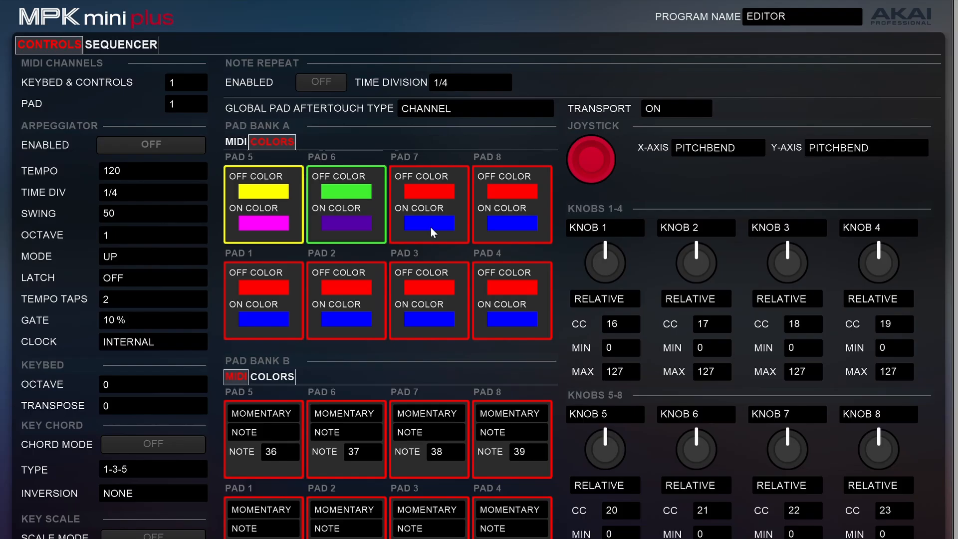
Set Pad Bank A's pad 7 off color to light blue and its on color to white.
{"action": "left_click", "coordinate": [433, 195]}
{"action": "left_click", "coordinate": [538, 70]}
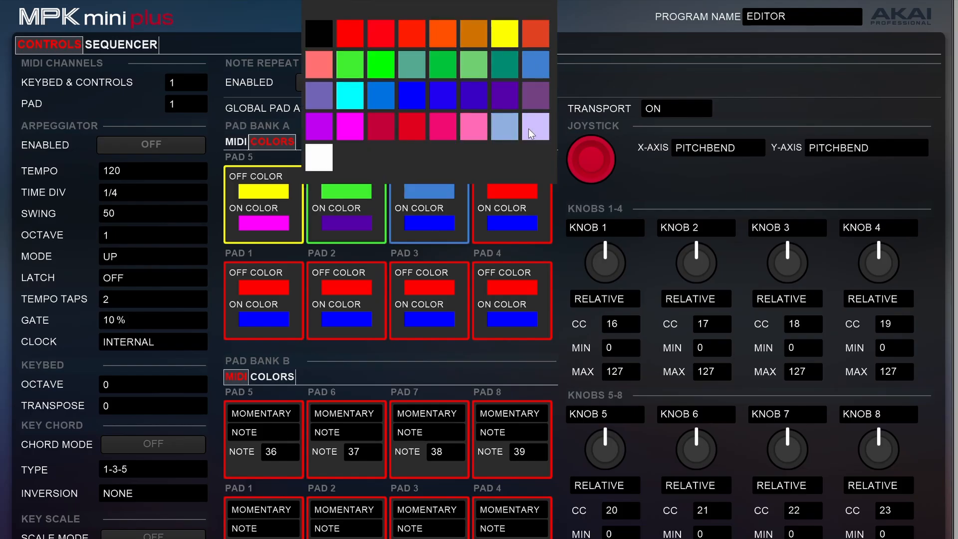
{"action": "left_click", "coordinate": [428, 230]}
{"action": "left_click", "coordinate": [318, 188]}
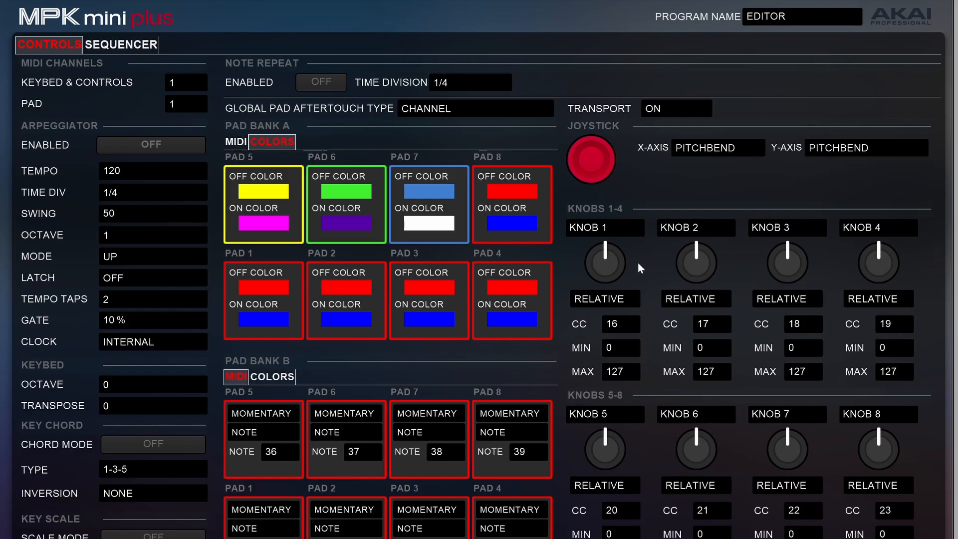
Set knobs 1, 2 and 3 to ABSOLUTE mode.
{"action": "left_click", "coordinate": [621, 300]}
{"action": "left_click", "coordinate": [617, 315]}
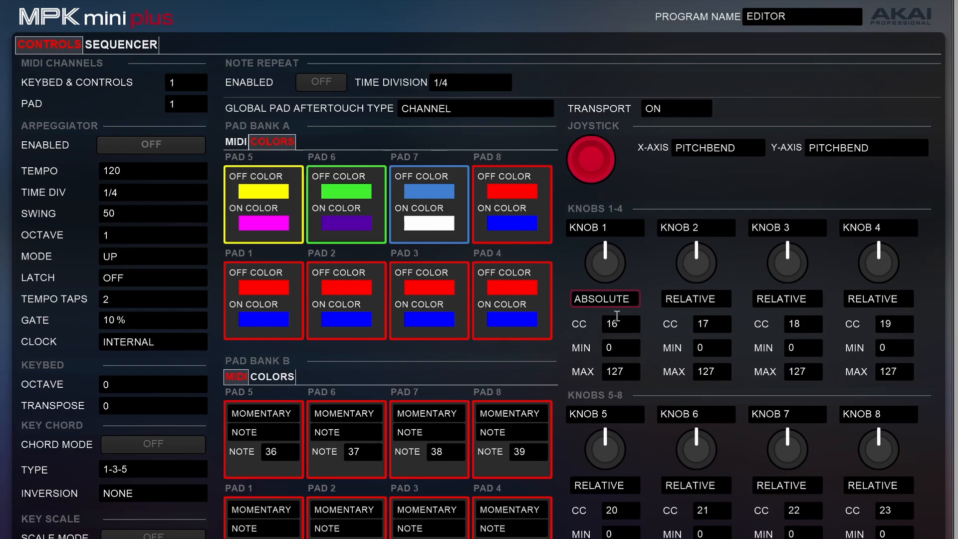
{"action": "left_click", "coordinate": [694, 300]}
{"action": "left_click", "coordinate": [691, 315]}
{"action": "left_click", "coordinate": [783, 300]}
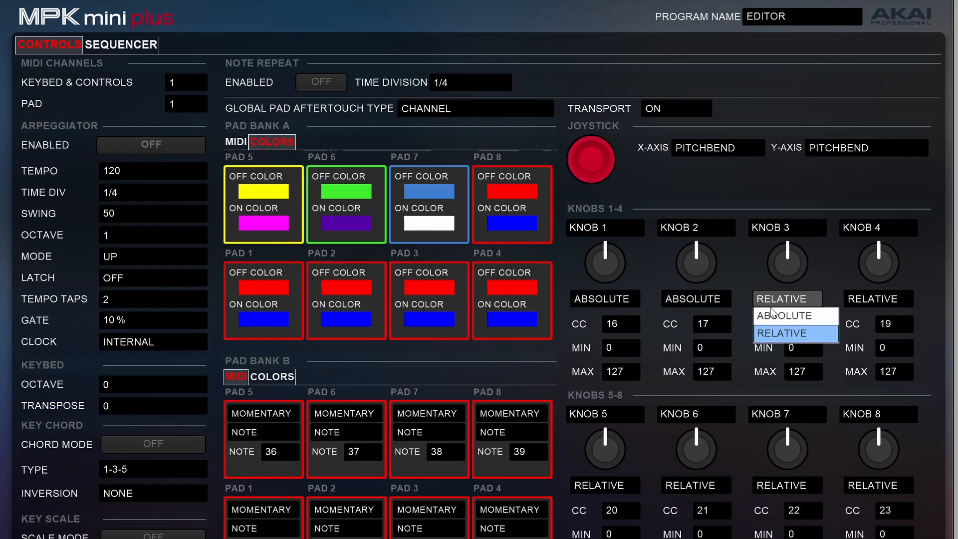
{"action": "left_click", "coordinate": [776, 315]}
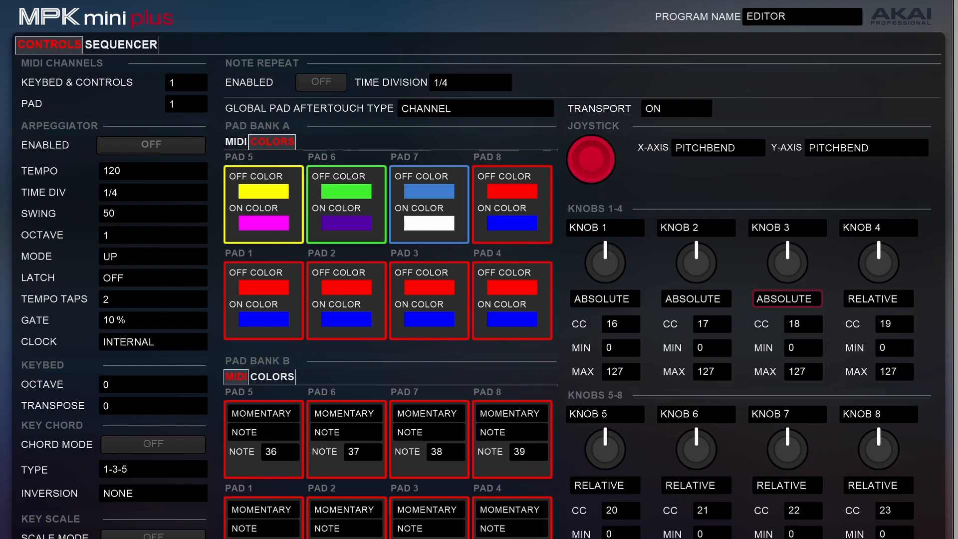
Retrieve Program 1 from the controller into the editor and check the joystick's X-axis mode options.
{"action": "key", "text": "alt+f"}
{"action": "mouse_move", "coordinate": [50, 27]}
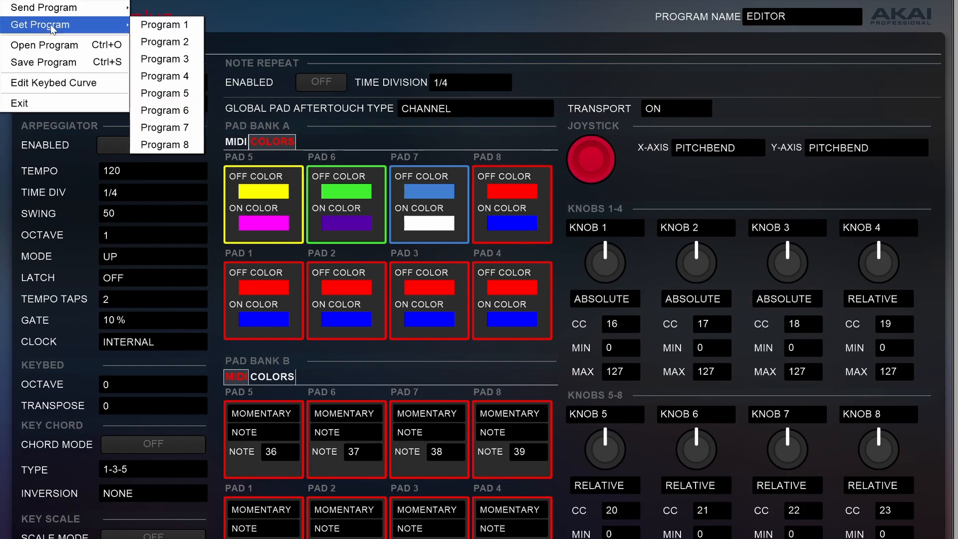
{"action": "left_click", "coordinate": [165, 24]}
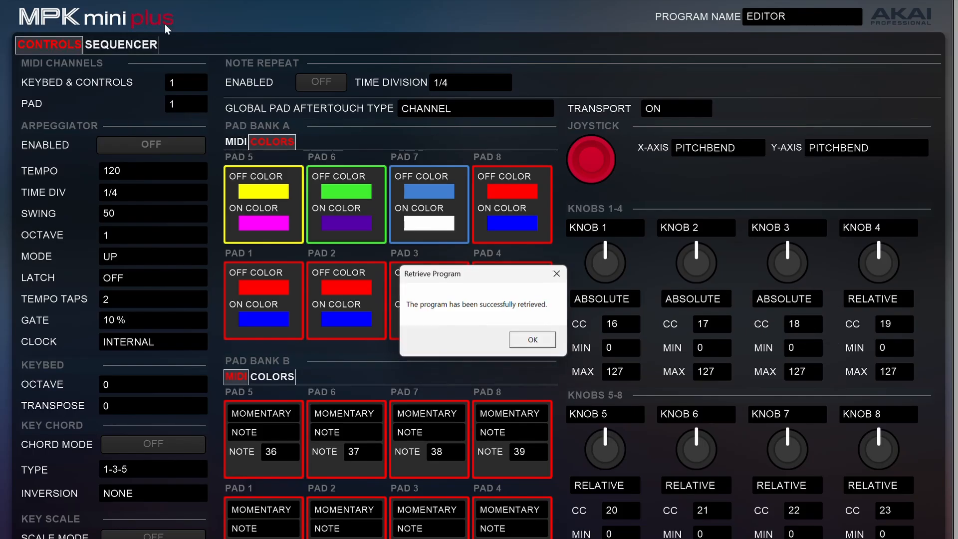
{"action": "left_click", "coordinate": [533, 340]}
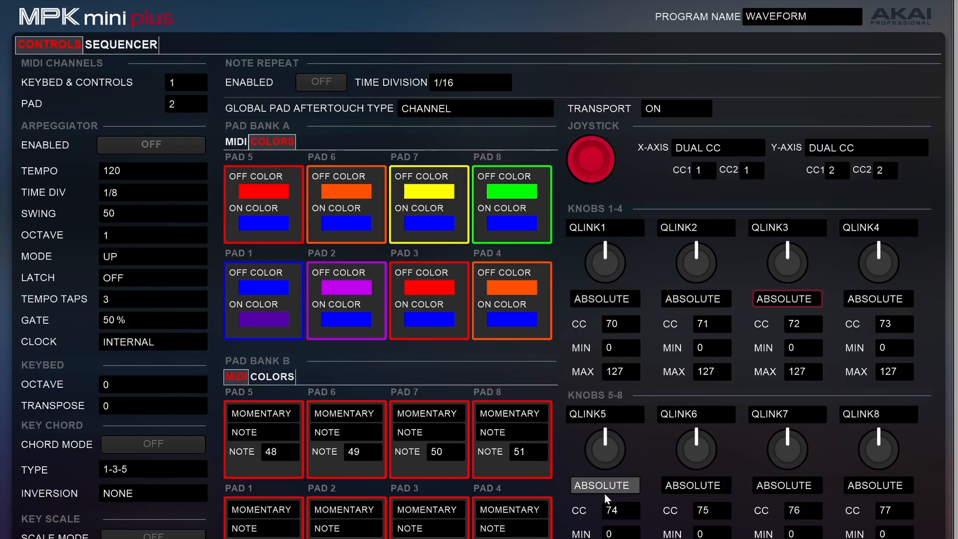
{"action": "left_click", "coordinate": [713, 150]}
{"action": "left_click", "coordinate": [754, 107]}
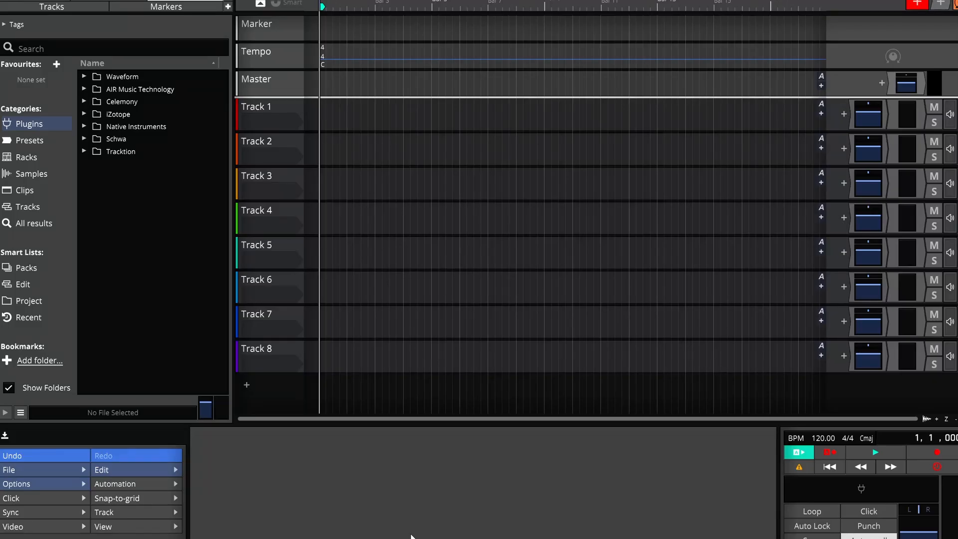
Switch to Waveform and add the Native Instruments Massive X plugin to Track 1.
{"action": "left_click", "coordinate": [83, 127]}
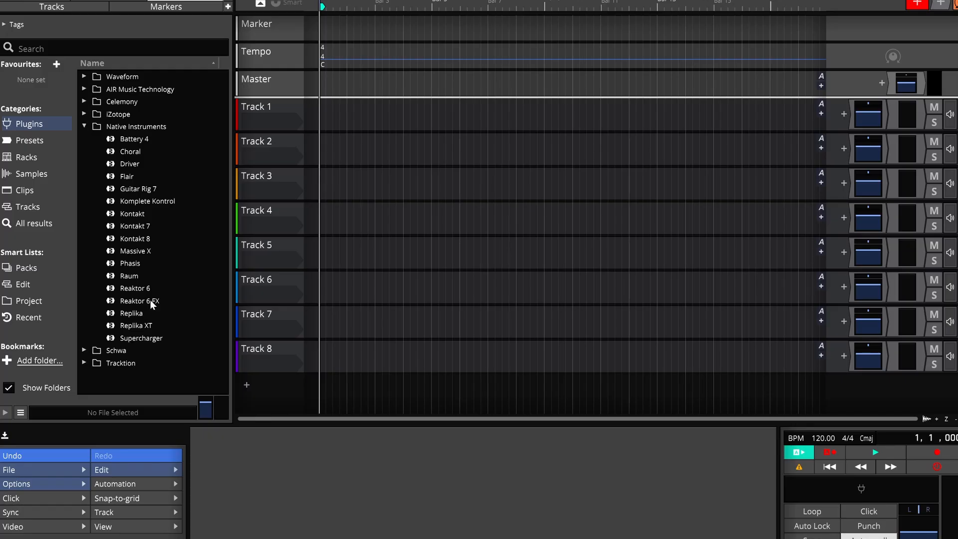
{"action": "left_click", "coordinate": [143, 251]}
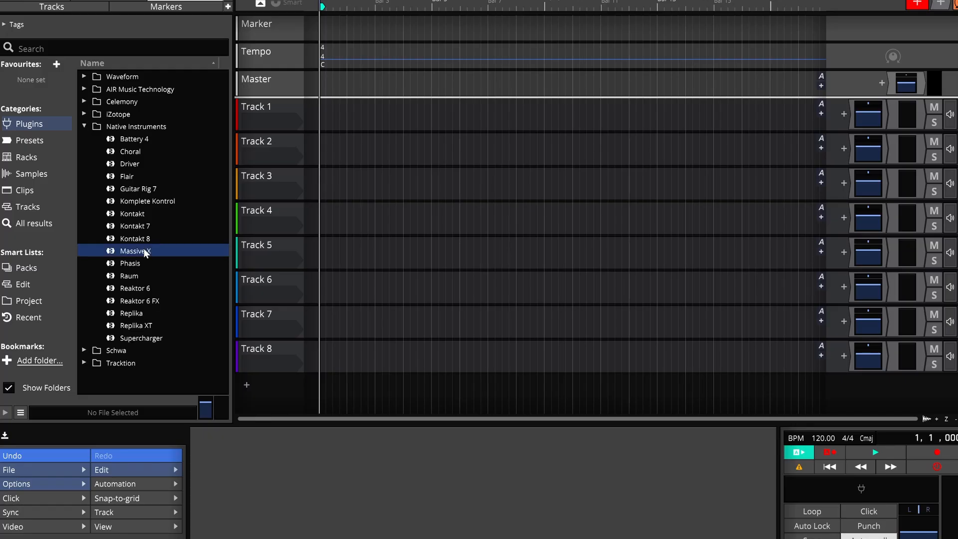
{"action": "left_click_drag", "start_coordinate": [143, 249], "coordinate": [847, 113]}
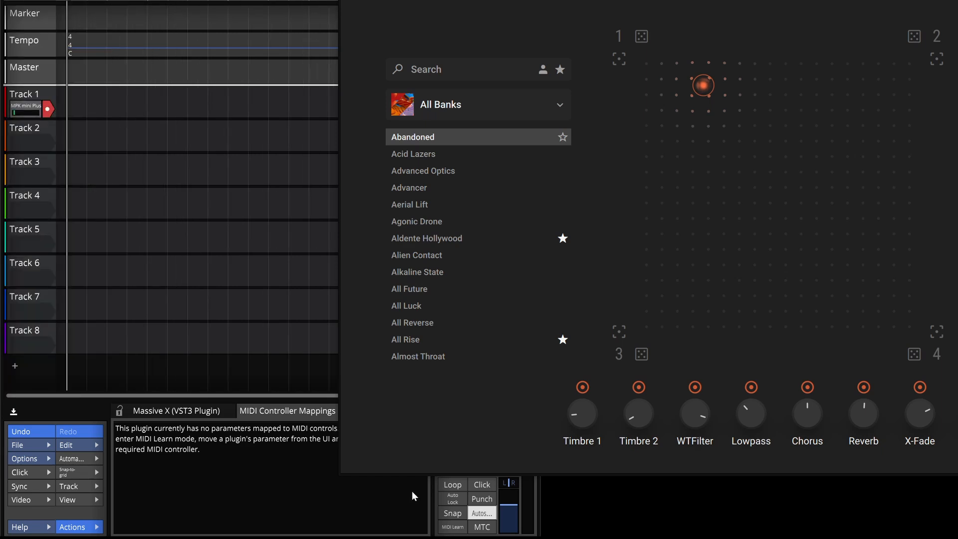
Assign Massive X's Morpher - Y parameter to the controller in MIDI Learn mode by moving the Morpher handle, and leave the mode.
{"action": "left_click", "coordinate": [452, 527]}
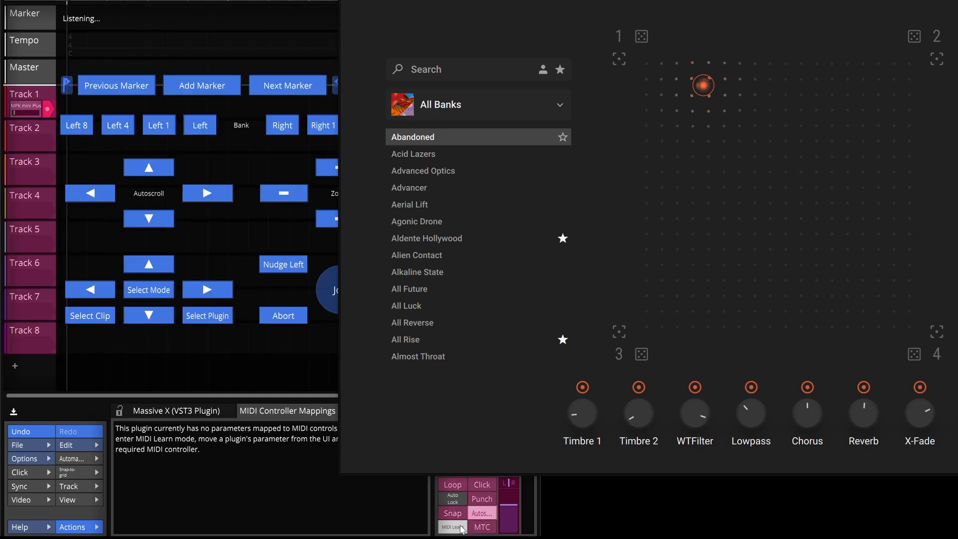
{"action": "left_click", "coordinate": [703, 85]}
{"action": "left_click_drag", "start_coordinate": [703, 85], "coordinate": [642, 60]}
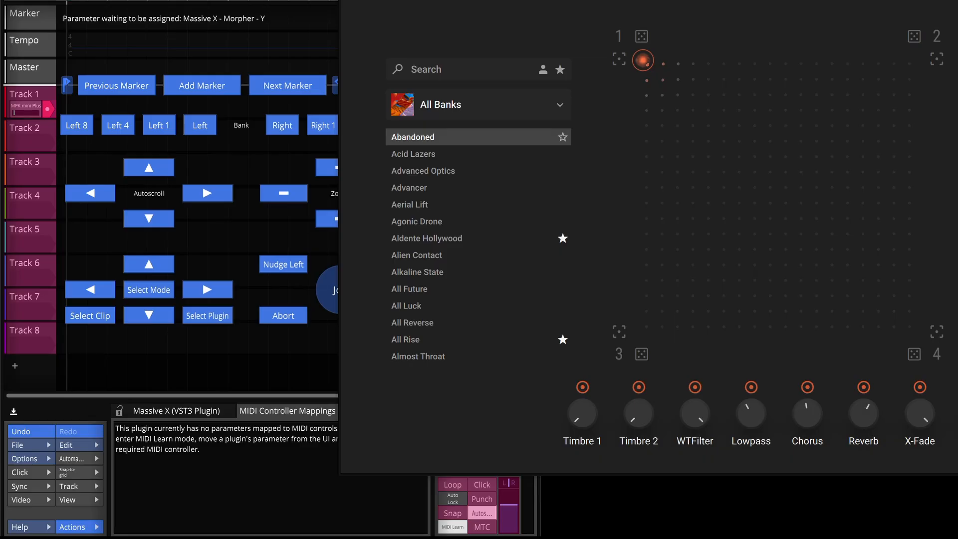
{"action": "left_click", "coordinate": [168, 411]}
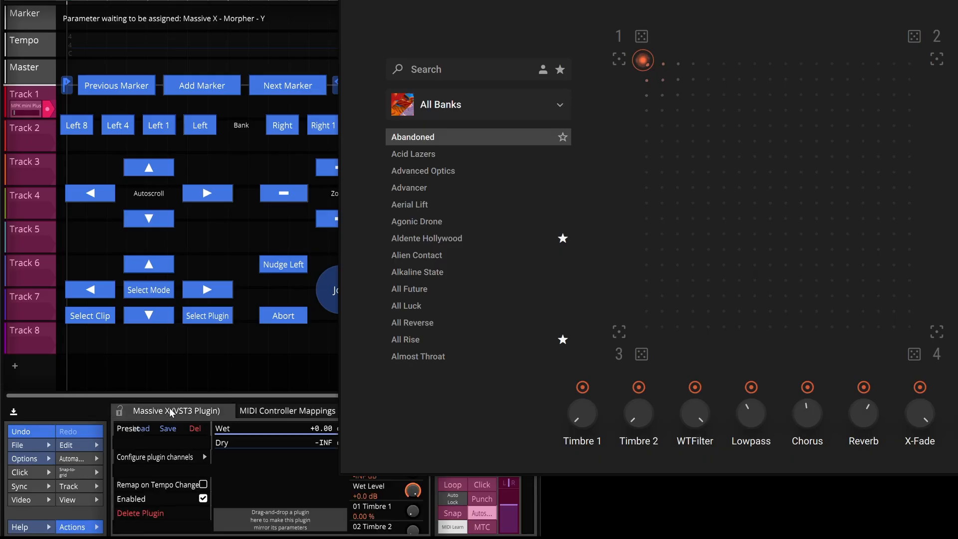
{"action": "left_click", "coordinate": [280, 410]}
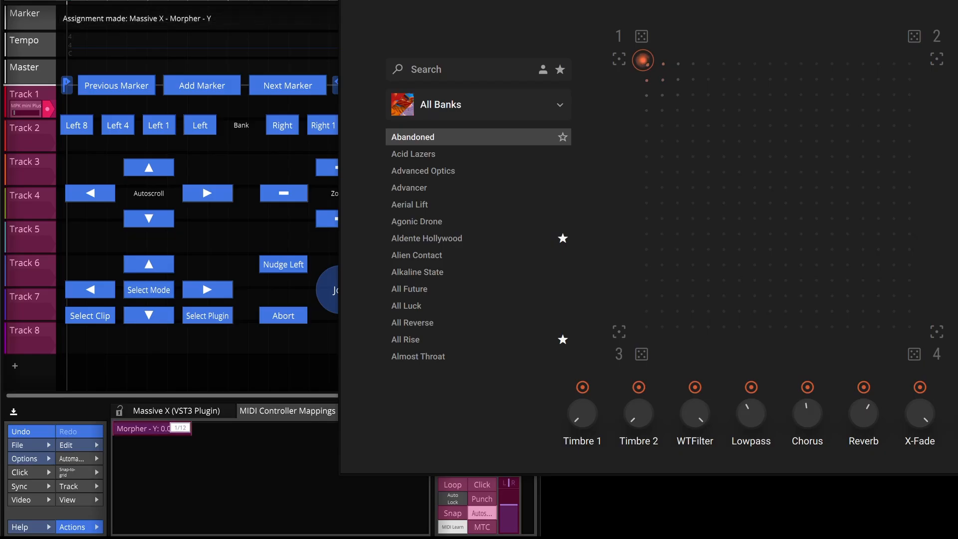
{"action": "left_click_drag", "start_coordinate": [643, 59], "coordinate": [912, 84]}
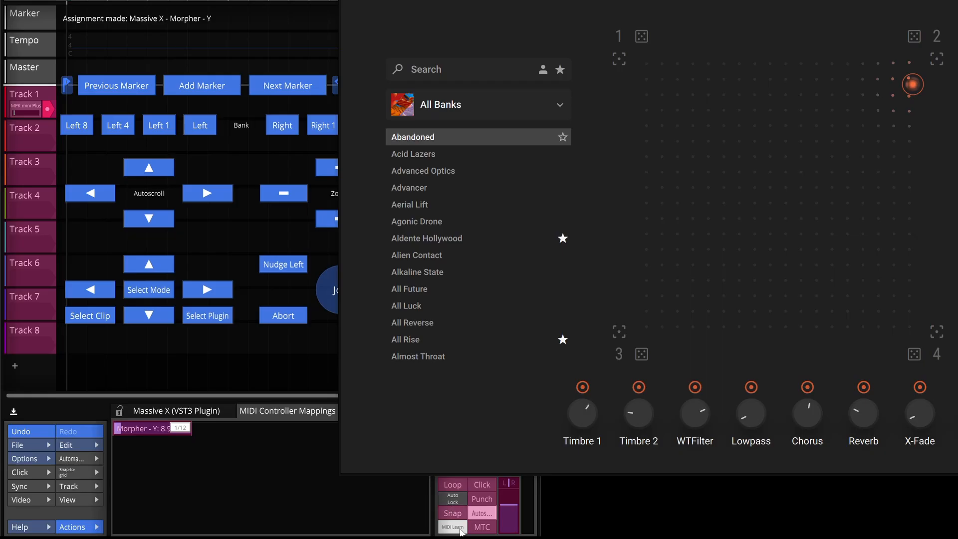
{"action": "mouse_move", "coordinate": [456, 529]}
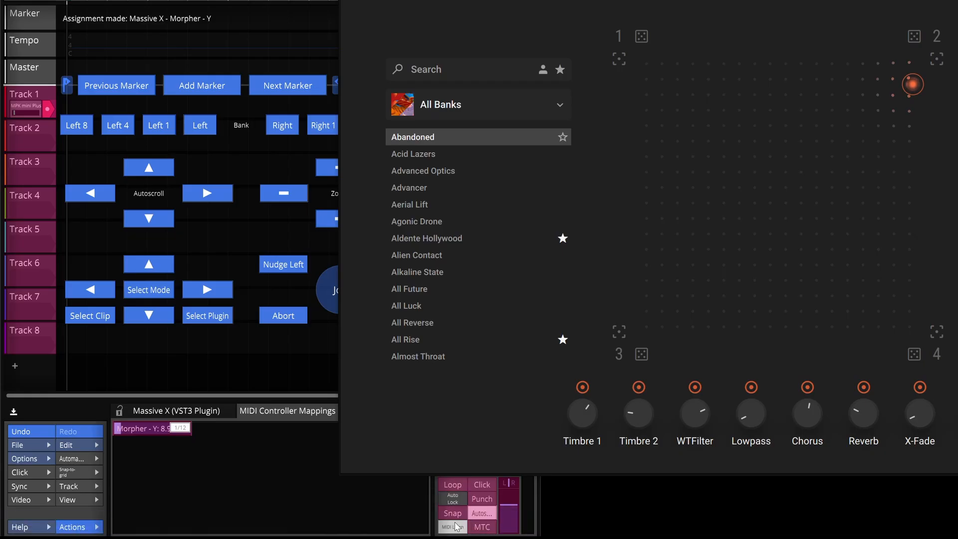
{"action": "left_click", "coordinate": [454, 527]}
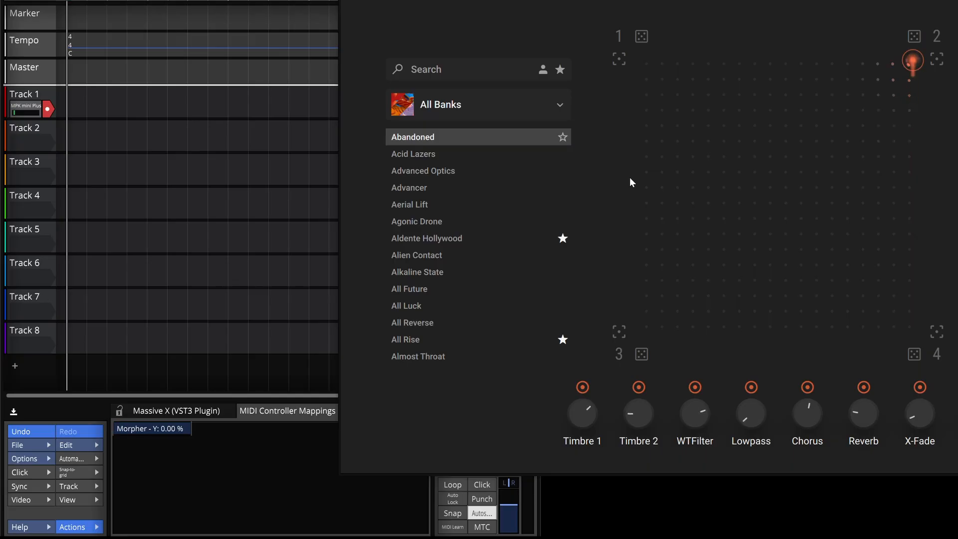
Filter Massive X's plugin parameters by "morph" and turn Morpher - X down to 0.41 %.
{"action": "left_click", "coordinate": [183, 411]}
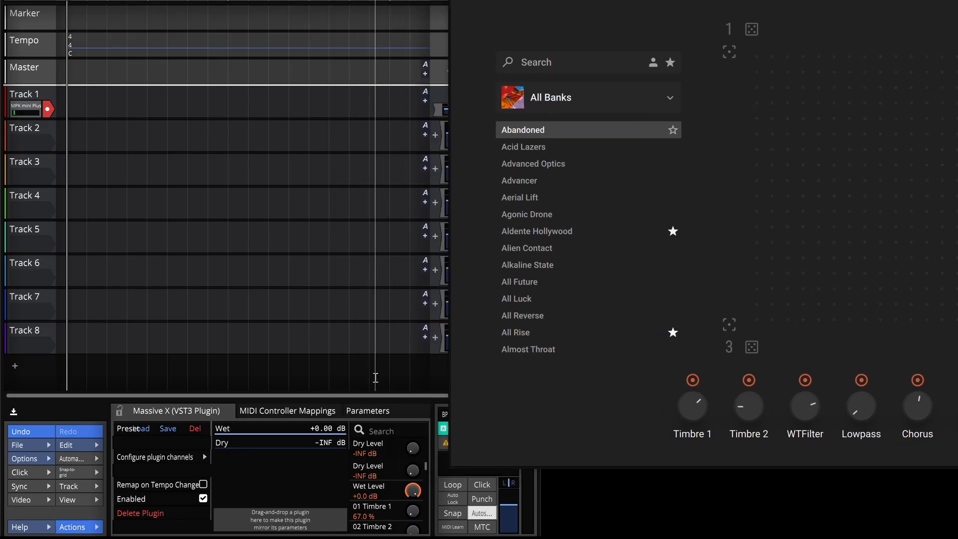
{"action": "left_click", "coordinate": [373, 414]}
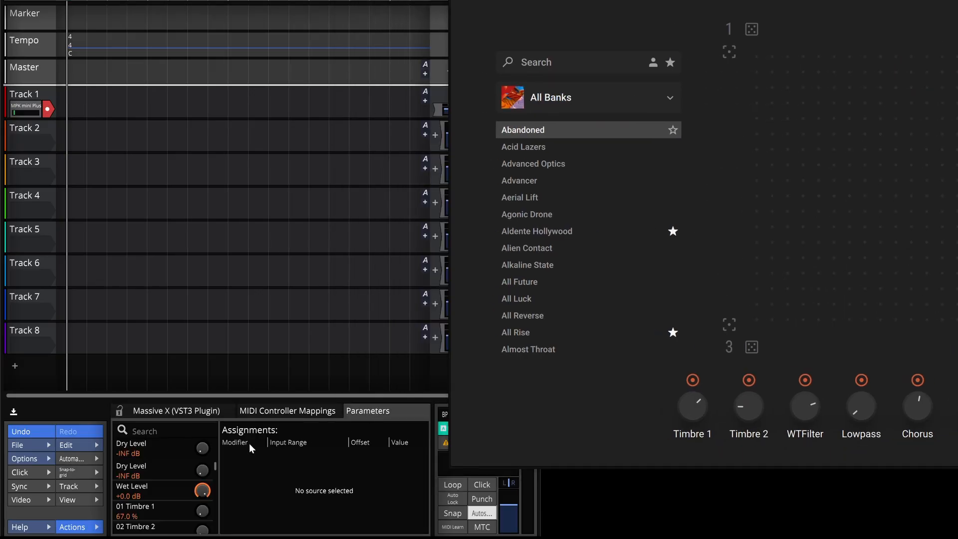
{"action": "left_click", "coordinate": [150, 431]}
{"action": "type", "text": "mor"}
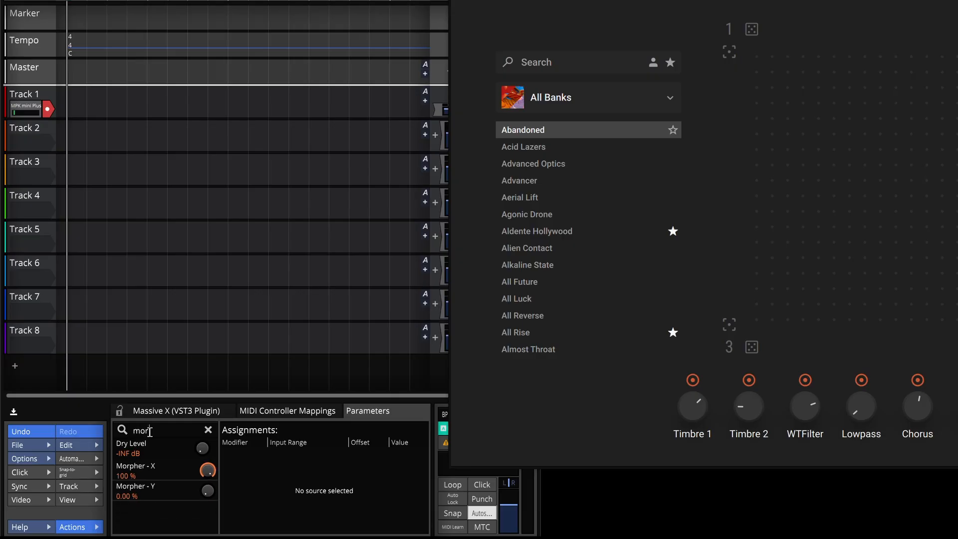
{"action": "type", "text": "ph"}
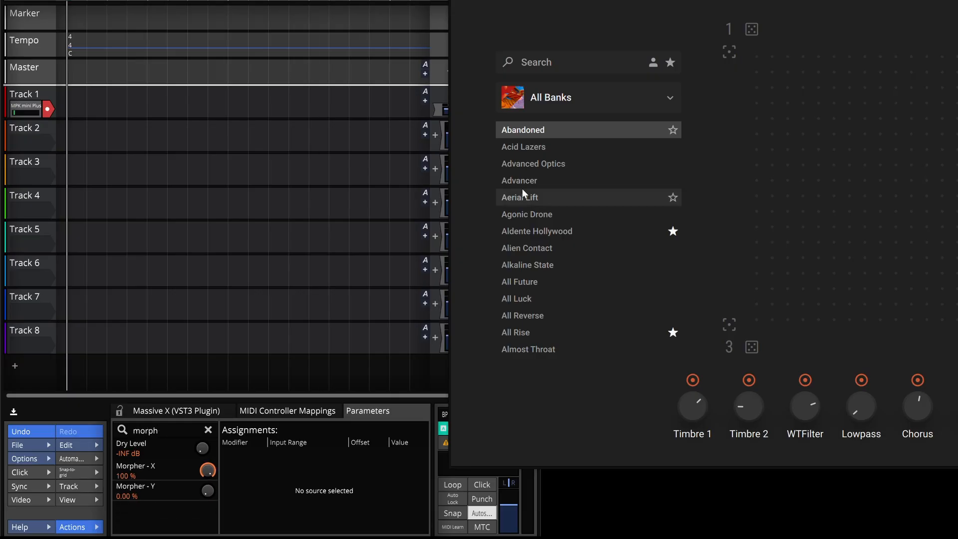
{"action": "left_click_drag", "start_coordinate": [699, 2], "coordinate": [587, 0]}
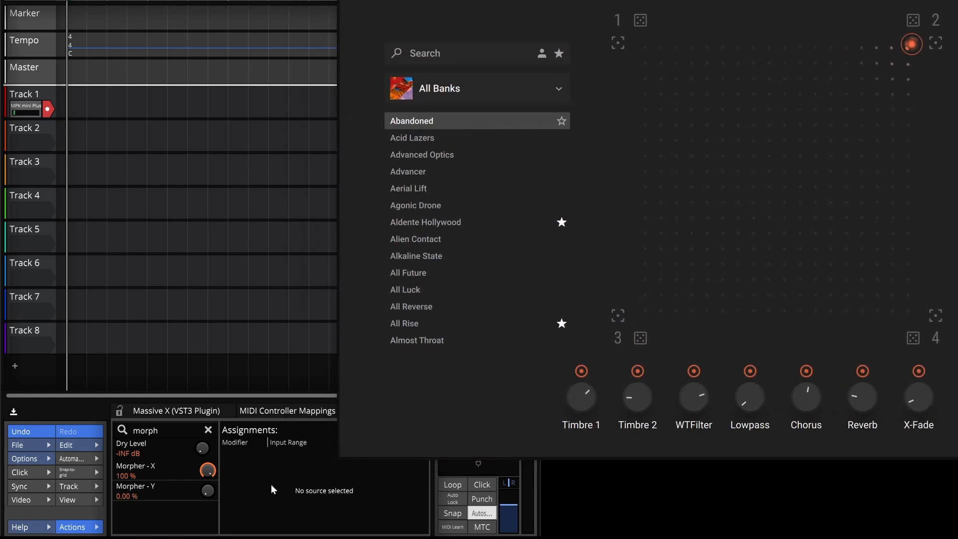
{"action": "left_click", "coordinate": [210, 472]}
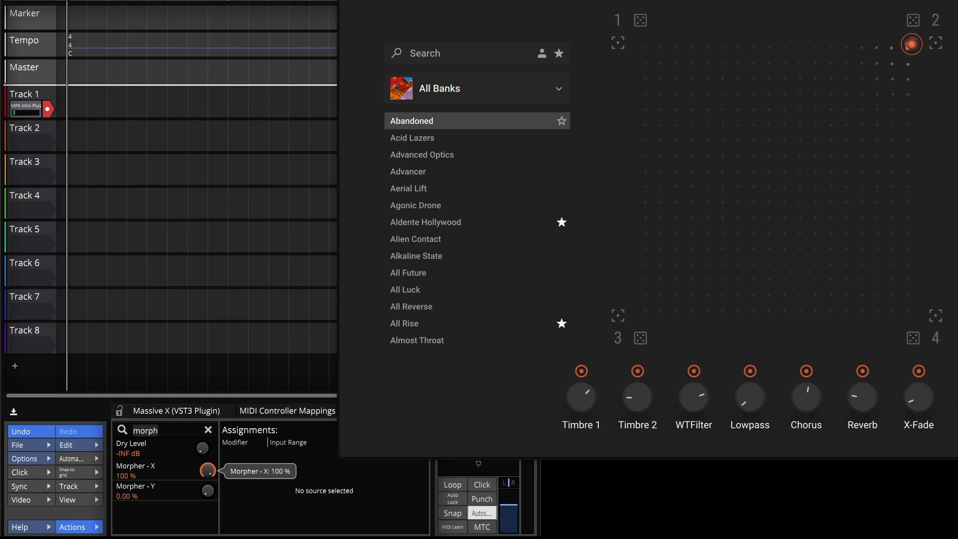
{"action": "mouse_move", "coordinate": [207, 470]}
{"action": "left_mouse_down"}
{"action": "mouse_move", "coordinate": [208, 502]}
{"action": "mouse_move", "coordinate": [200, 482]}
{"action": "left_mouse_up"}
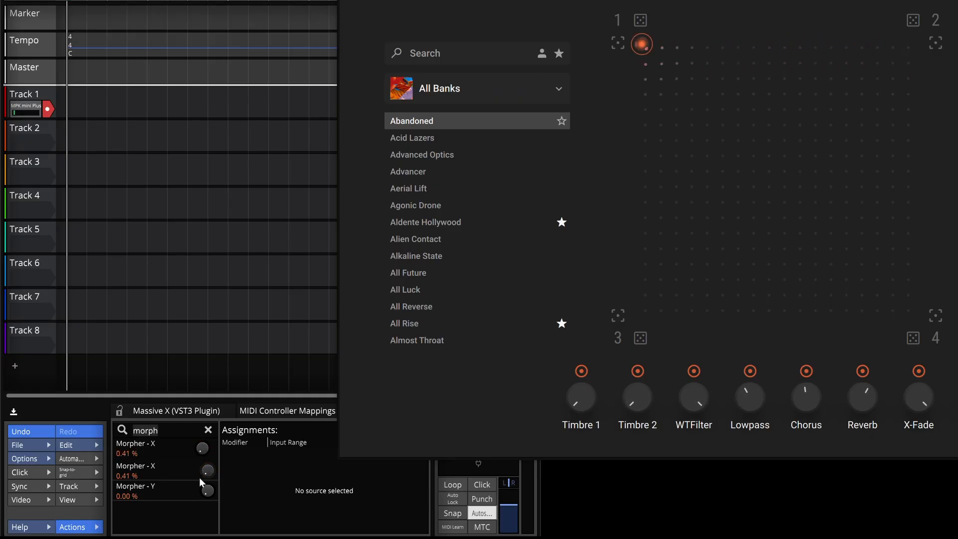
In MIDI Learn mode, filter the parameters by "morph" and raise Morpher - X to 100 % to assign it to the controller.
{"action": "left_click", "coordinate": [452, 527]}
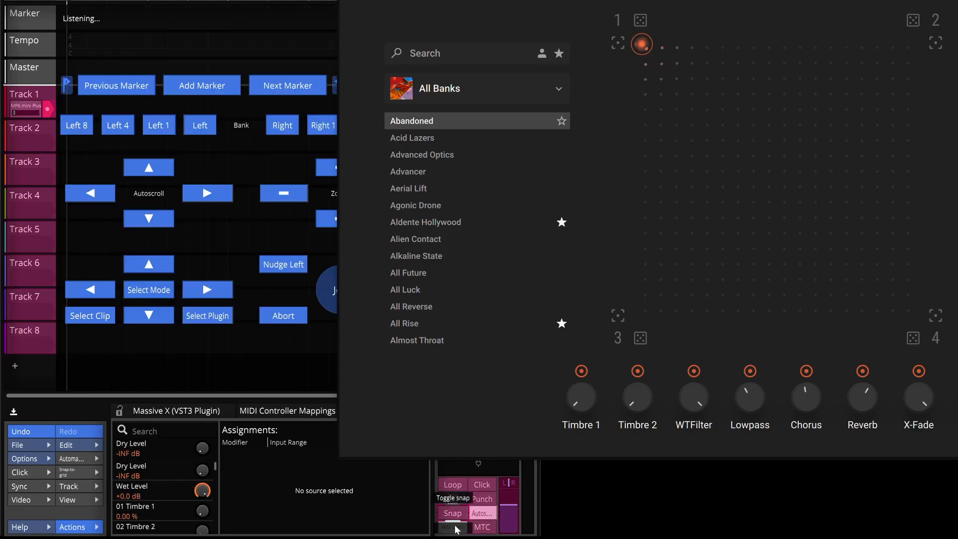
{"action": "left_click", "coordinate": [175, 430]}
{"action": "type", "text": "mo"}
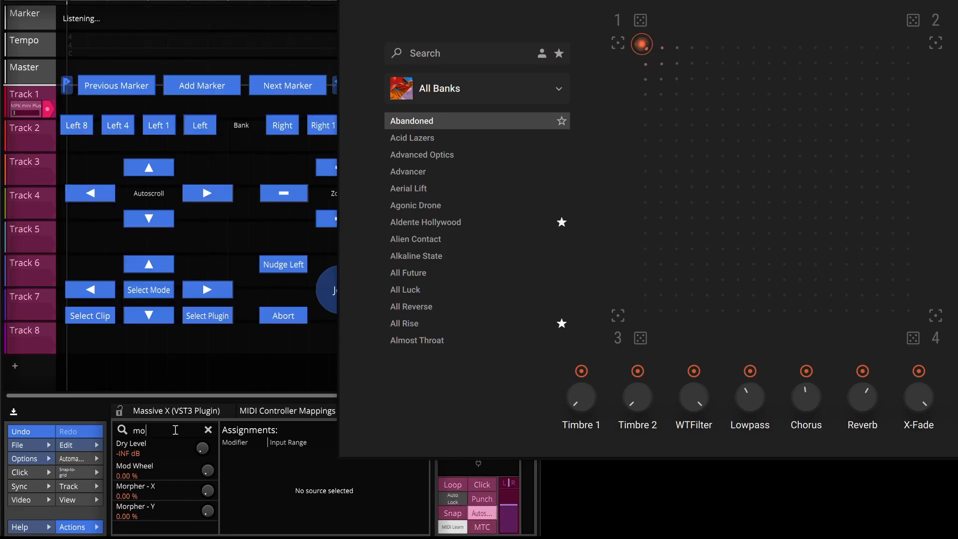
{"action": "type", "text": "rph"}
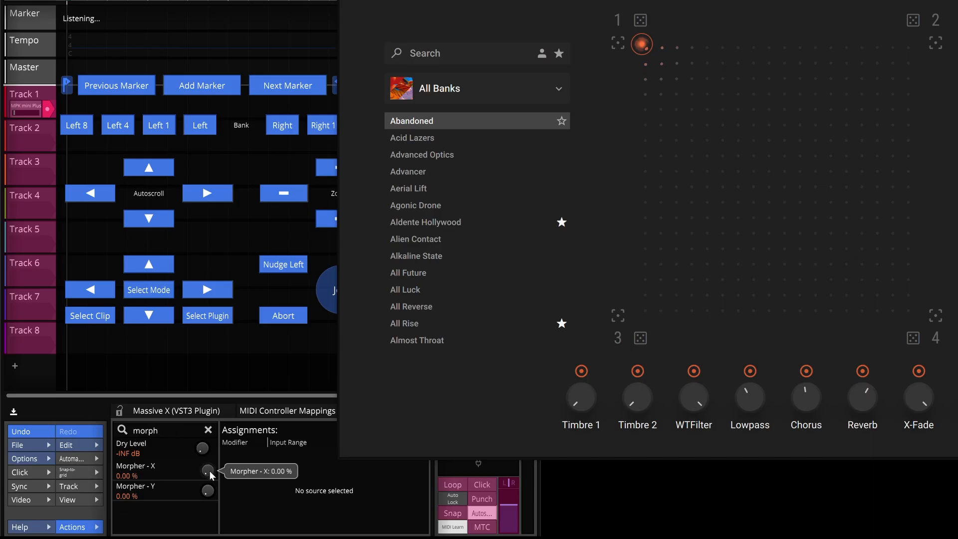
{"action": "left_click_drag", "start_coordinate": [208, 471], "coordinate": [209, 421]}
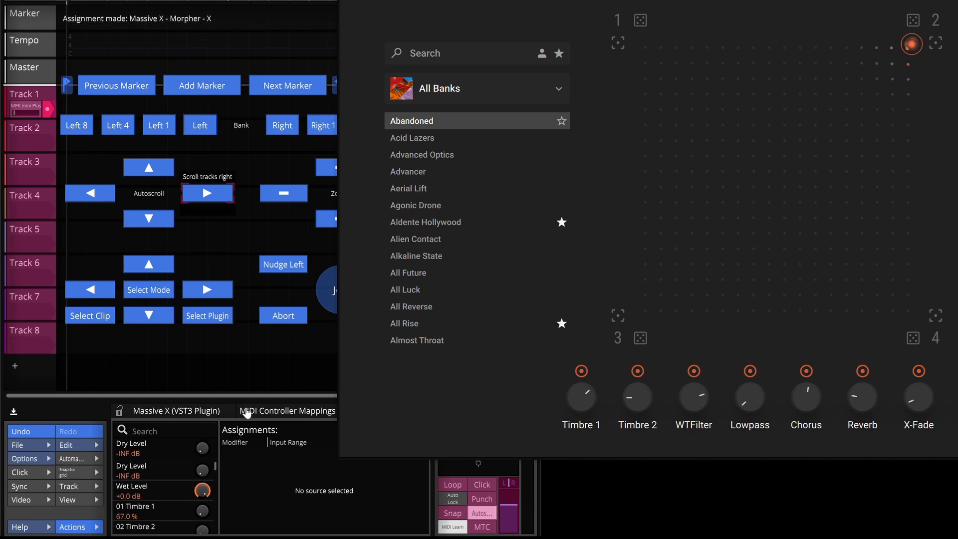
Filter Massive X's parameters by "mor" and raise Morpher - Y to assign it to the controller in MIDI Learn mode.
{"action": "left_click", "coordinate": [171, 430]}
{"action": "type", "text": "mor"}
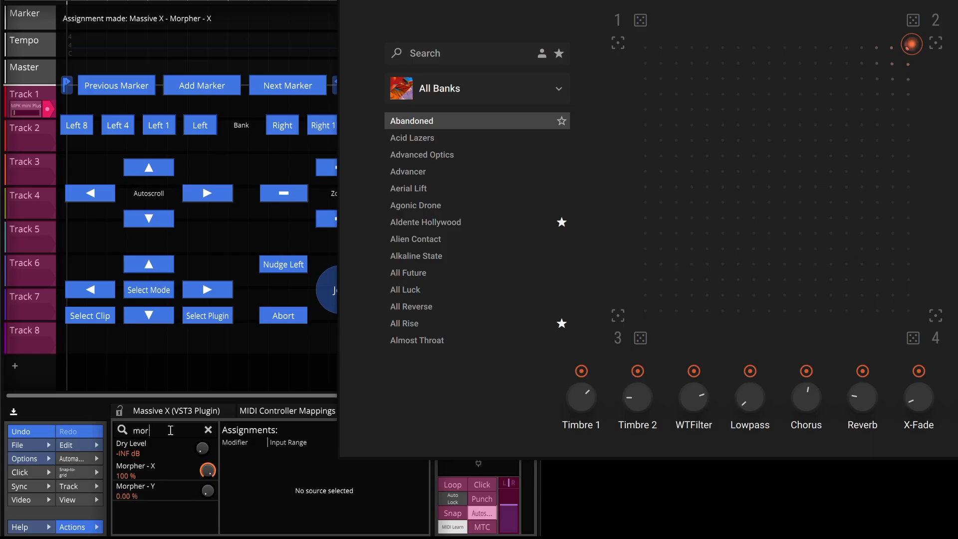
{"action": "mouse_move", "coordinate": [207, 491]}
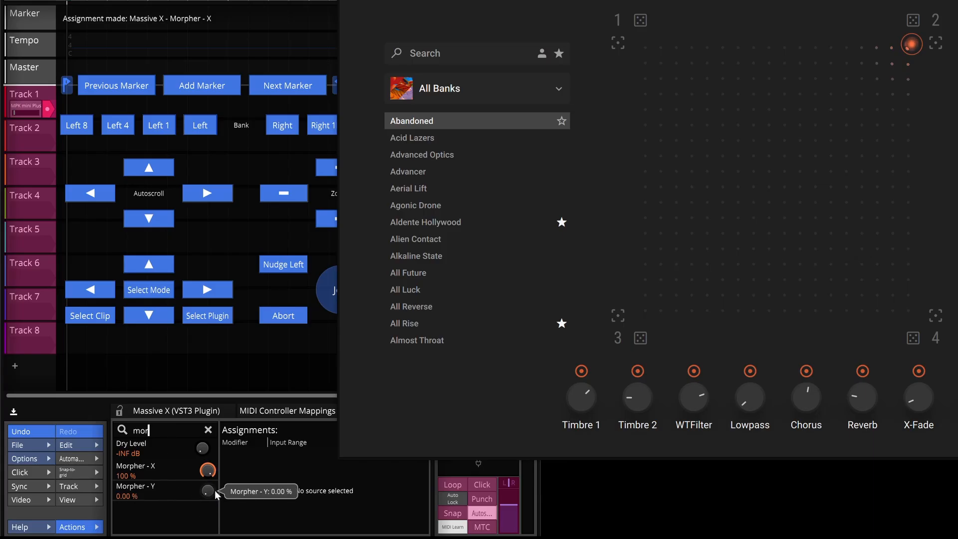
{"action": "left_click_drag", "start_coordinate": [207, 491], "coordinate": [207, 444]}
{"action": "right_click", "coordinate": [215, 485]}
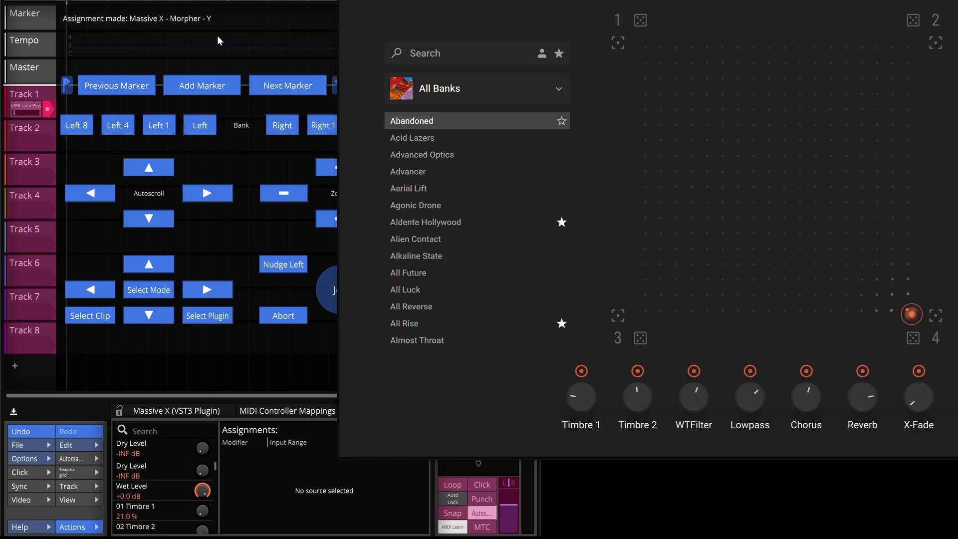
Reposition the Morpher handle toward timbre corner 1 on the Massive X pad and leave MIDI Learn mode.
{"action": "left_click", "coordinate": [720, 148]}
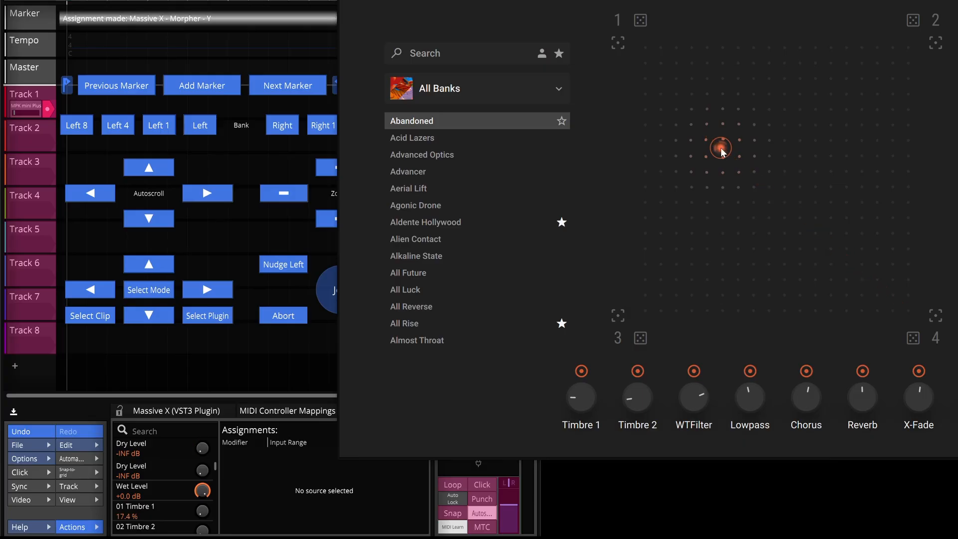
{"action": "left_click_drag", "start_coordinate": [716, 159], "coordinate": [682, 184]}
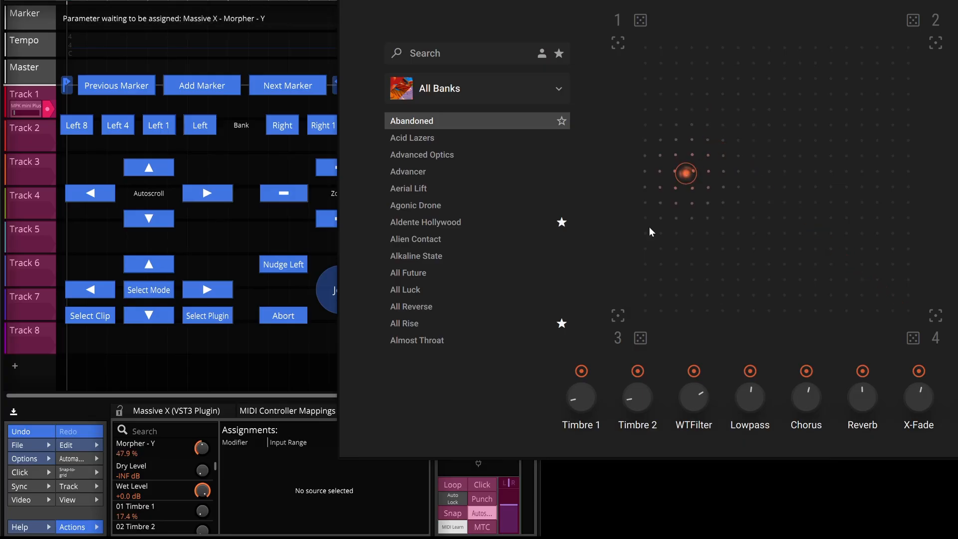
{"action": "left_click", "coordinate": [452, 528]}
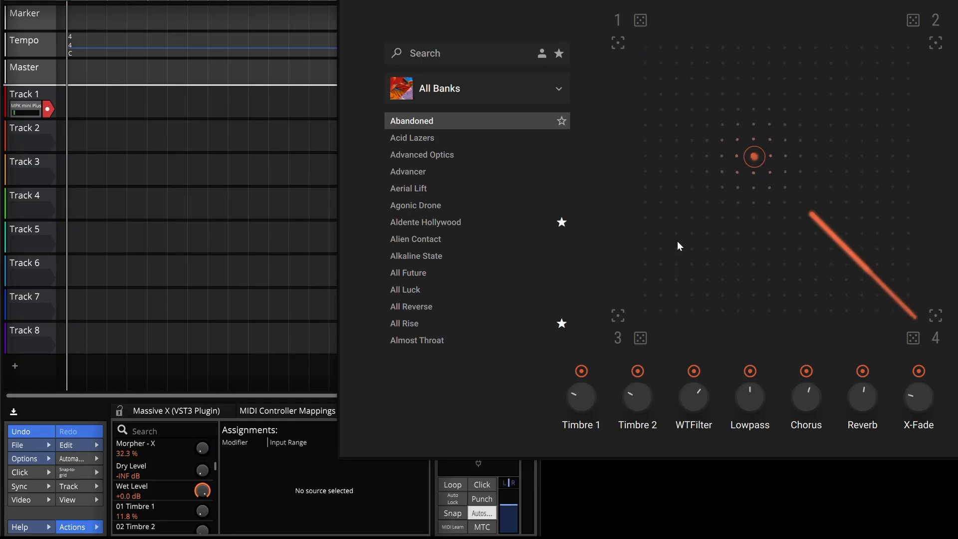
Assign the Morpher - X and Morpher - Y entries of the MIDI Controller Mappings to the controller in MIDI Learn mode, and leave the mode.
{"action": "left_click", "coordinate": [281, 411]}
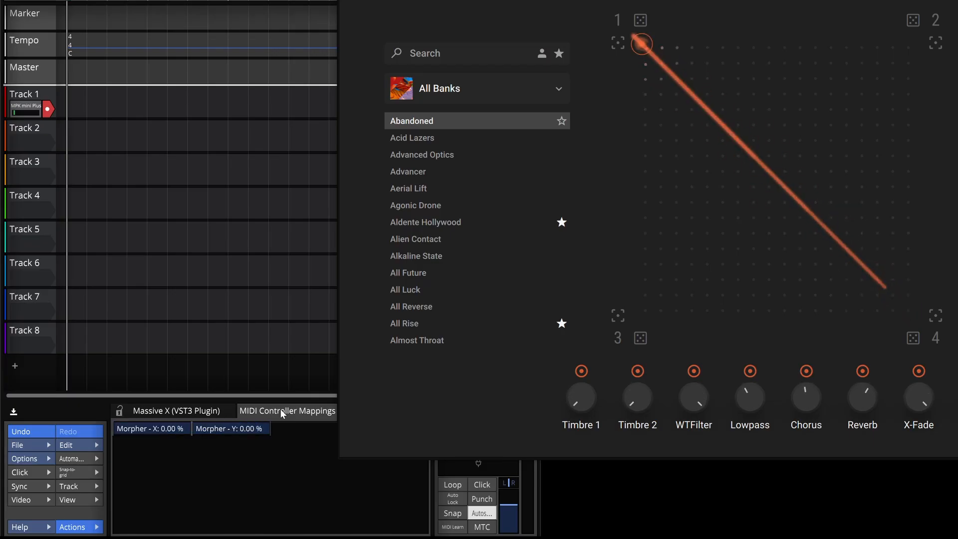
{"action": "left_click", "coordinate": [453, 527]}
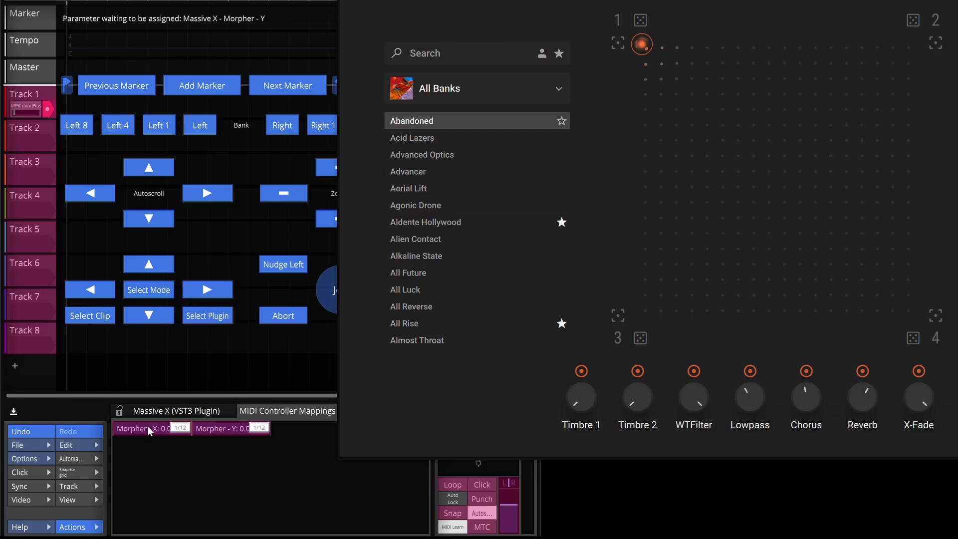
{"action": "left_click", "coordinate": [118, 427]}
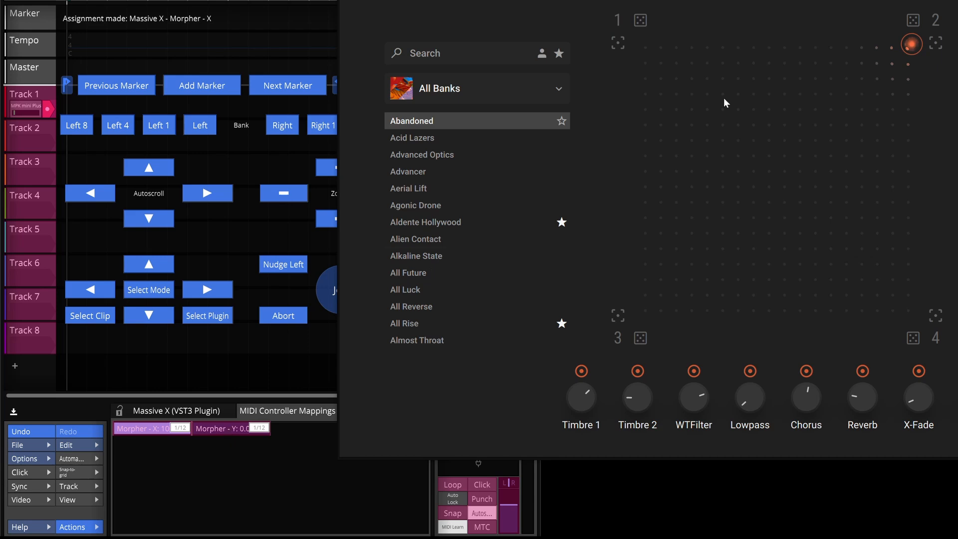
{"action": "left_click", "coordinate": [120, 429]}
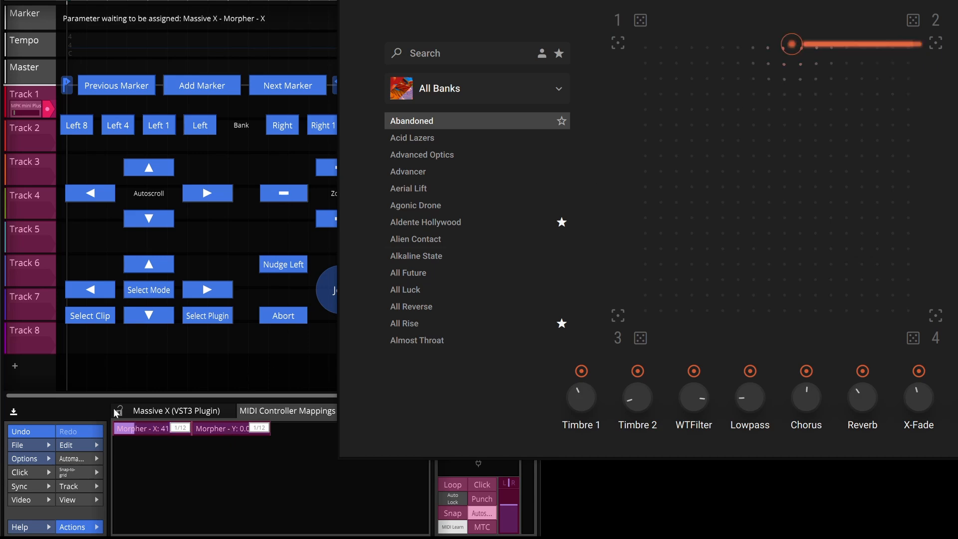
{"action": "left_click", "coordinate": [207, 430]}
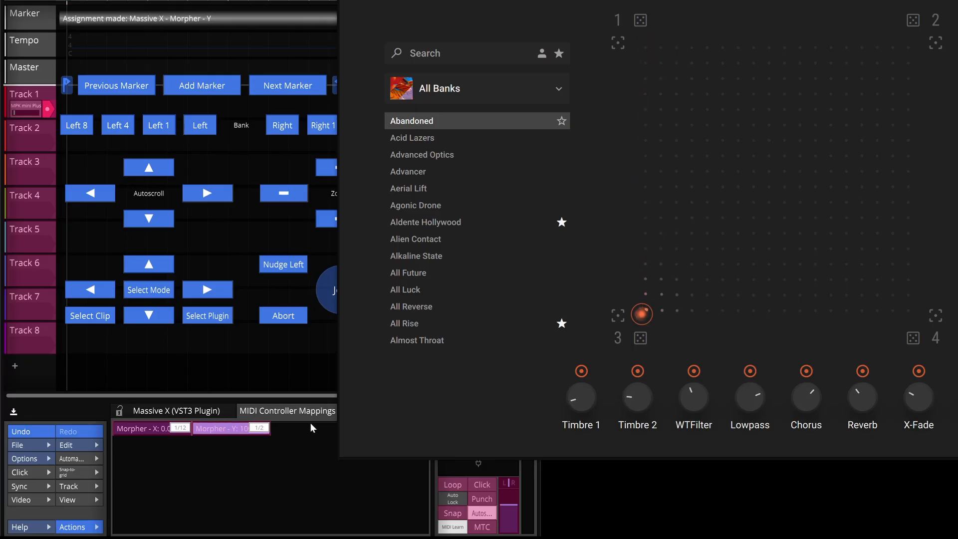
{"action": "left_click", "coordinate": [453, 527]}
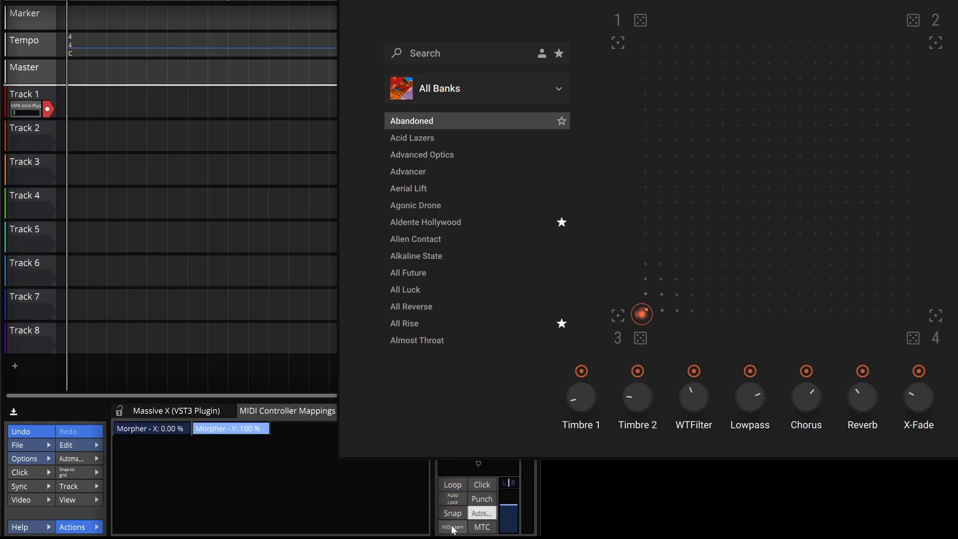
Browse the project posts on the Tech-Multiverse blog page.
{"action": "left_click", "coordinate": [680, 246]}
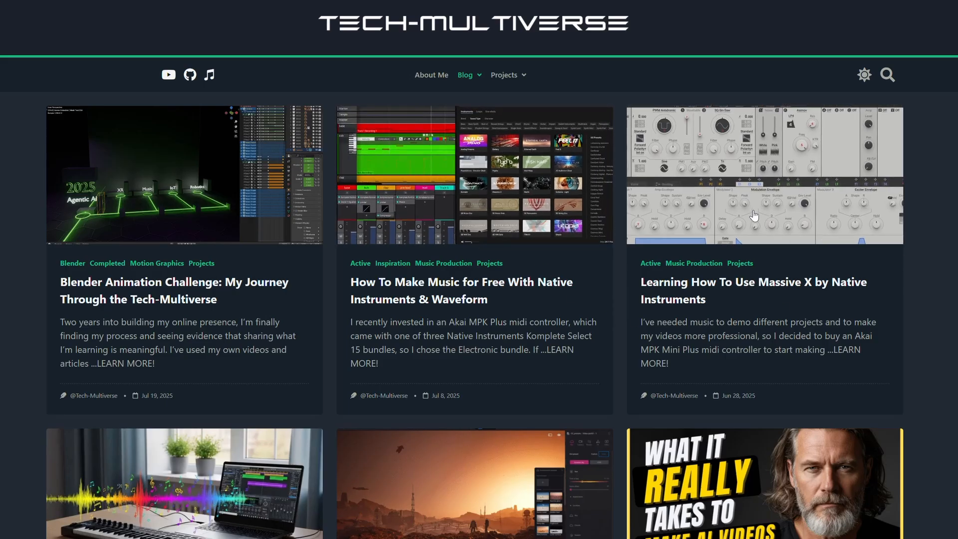
{"action": "scroll", "coordinate": [434, 305], "scroll_direction": "down", "scroll_amount": 3}
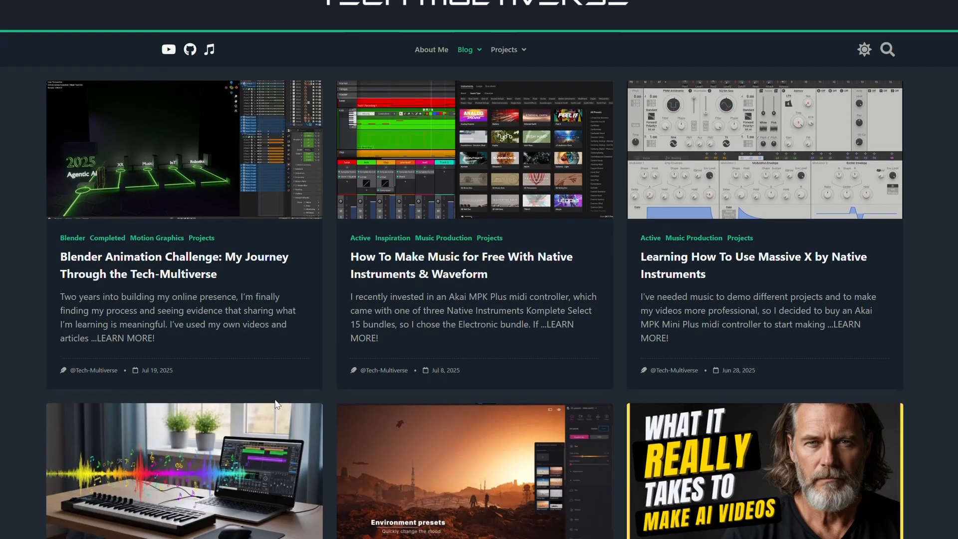
{"action": "scroll", "coordinate": [238, 382], "scroll_direction": "down", "scroll_amount": 1}
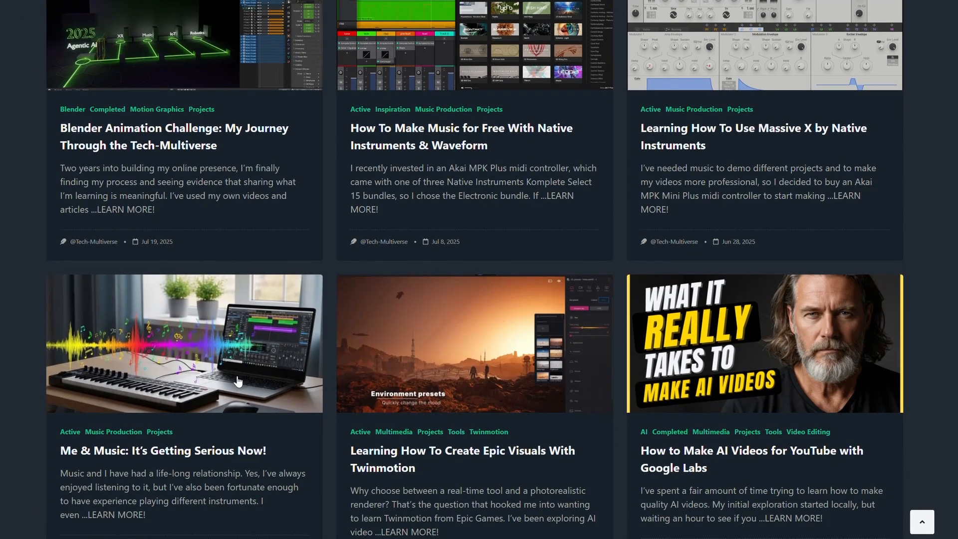